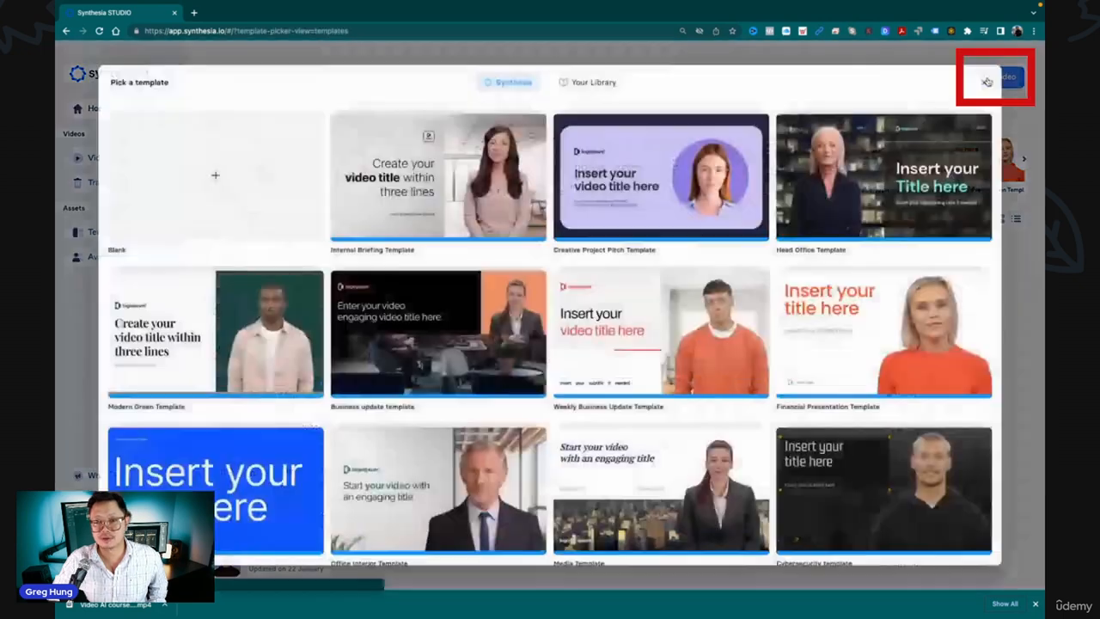
Browse the built-in Synthesia templates in the template picker.
mouse_move(571, 197)
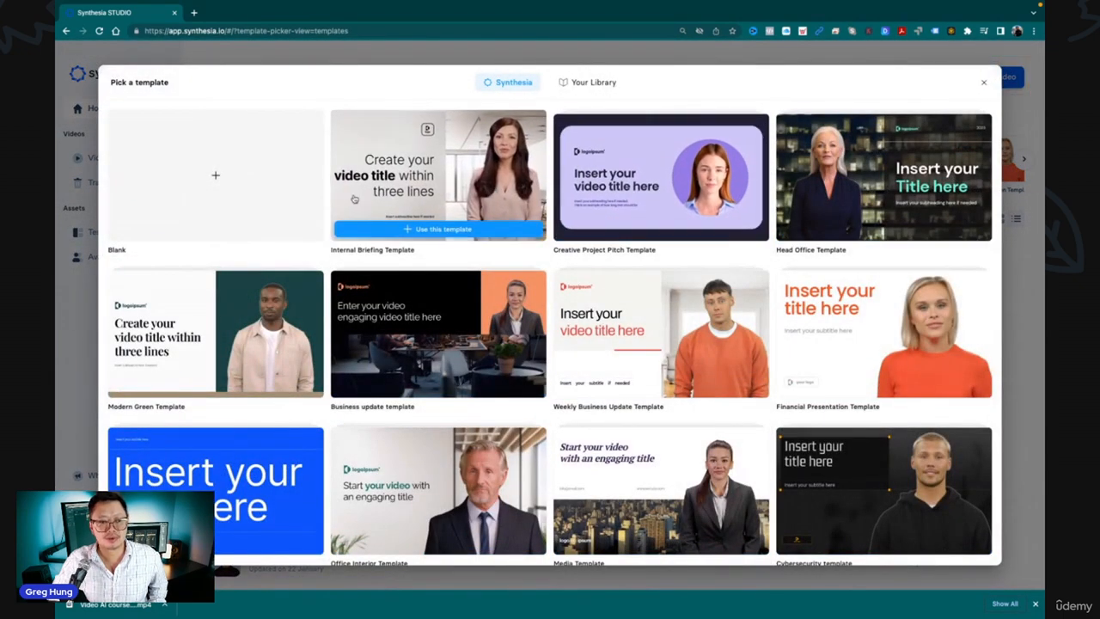
scroll(353, 198, down, 1)
scroll(353, 197, up, 1)
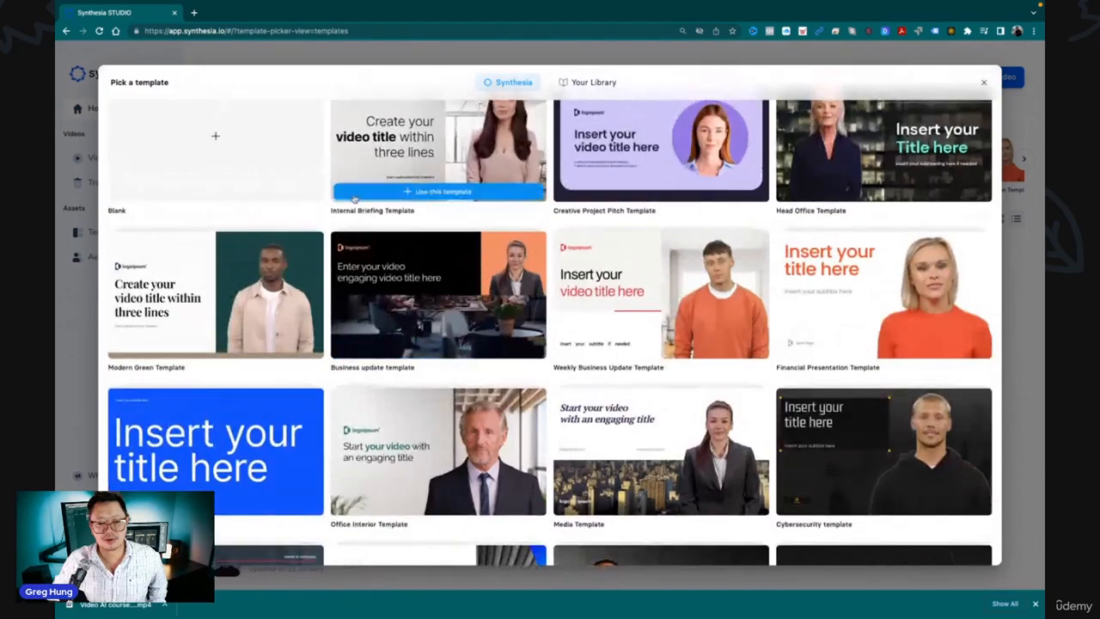
scroll(353, 198, down, 1)
scroll(353, 198, down, 2)
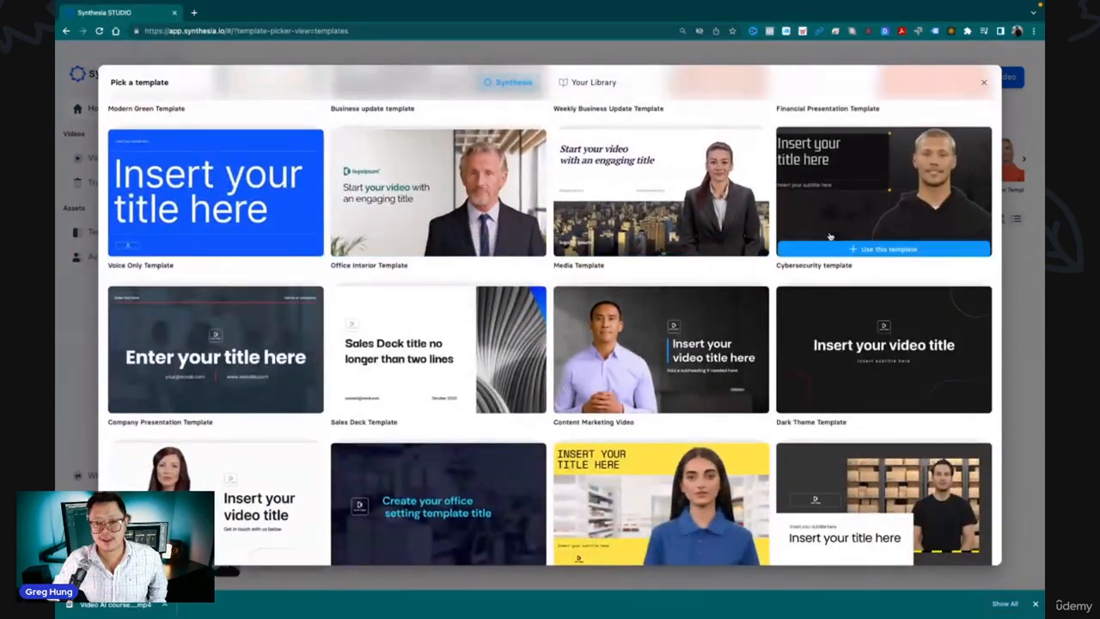
scroll(834, 189, up, 1)
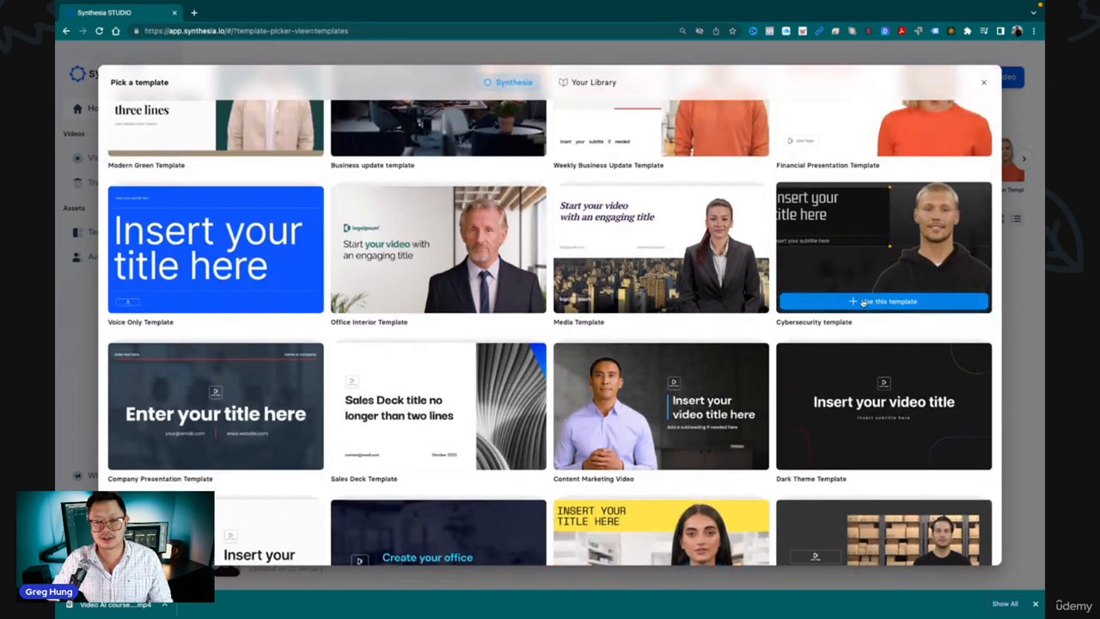
Create a video from the personal library template "Crypto & Tech Update Jan 24 2023" and look over its script and headline text.
click(602, 88)
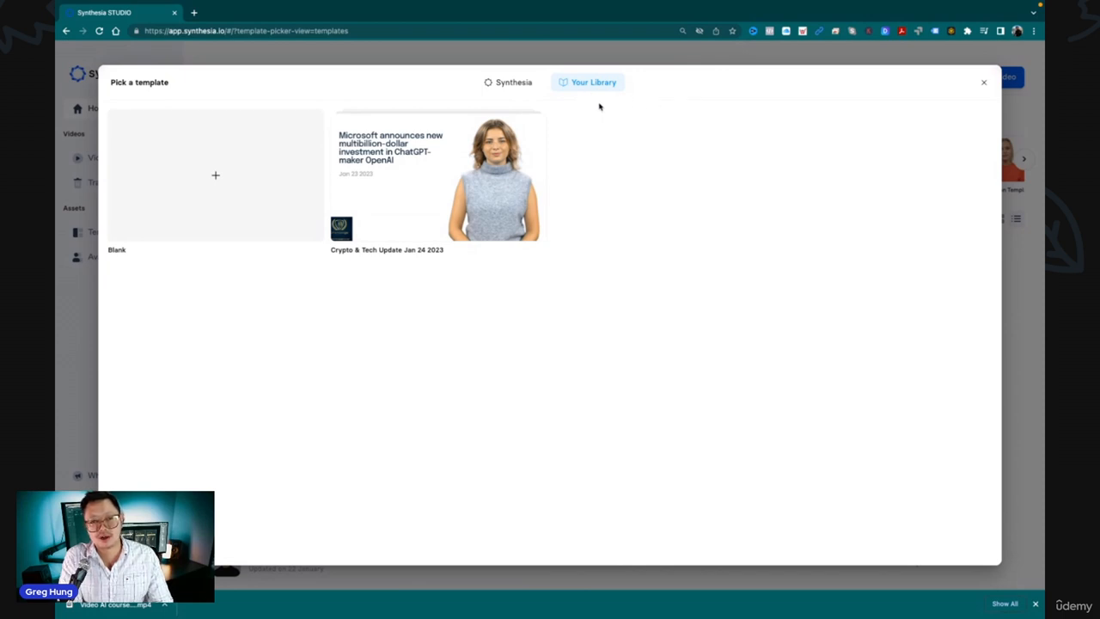
mouse_move(444, 202)
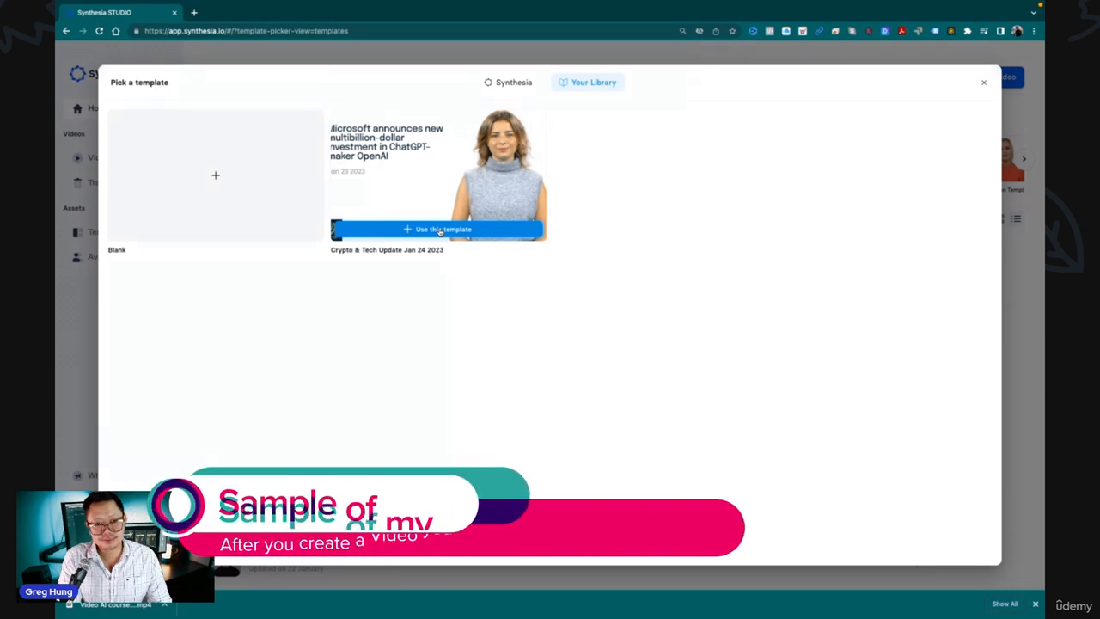
click(440, 230)
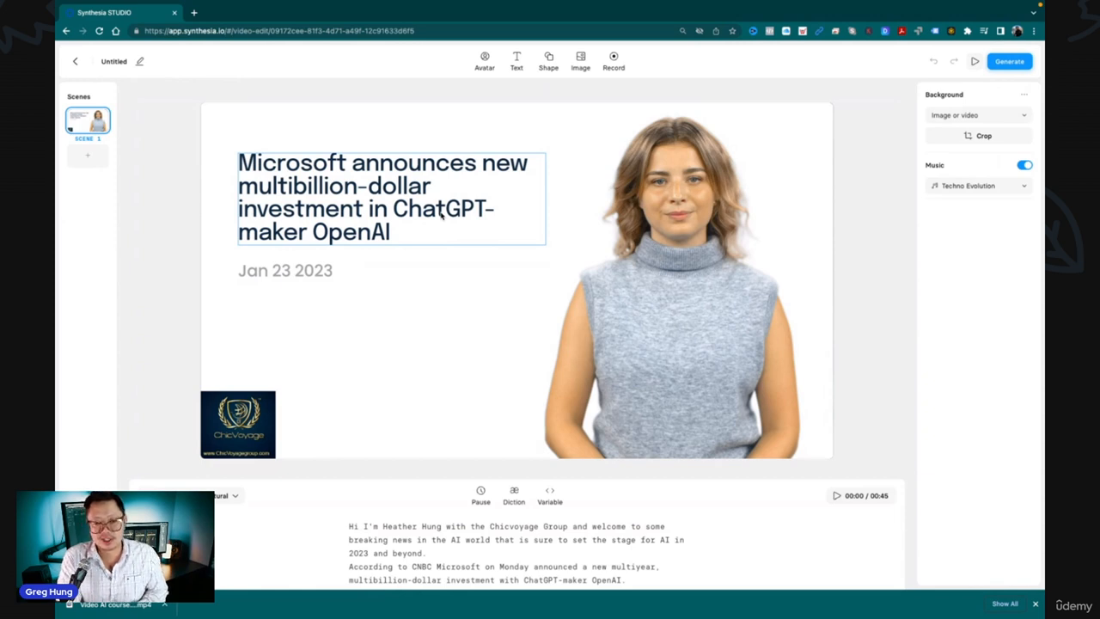
click(470, 541)
click(535, 231)
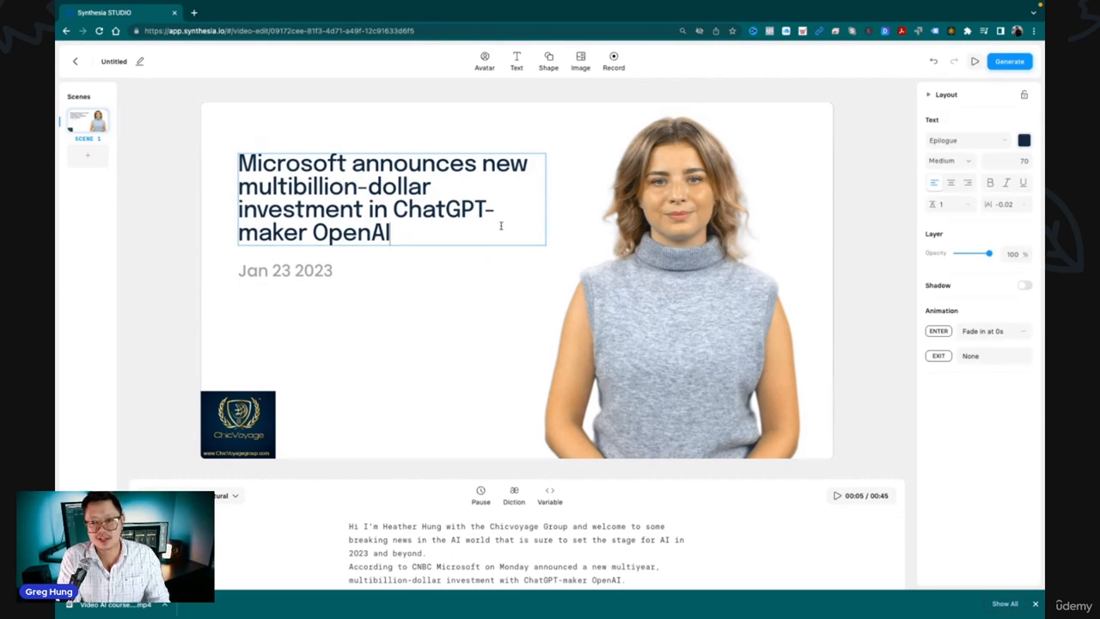
Leave the template-based draft and create a new video from the Blank template.
click(77, 64)
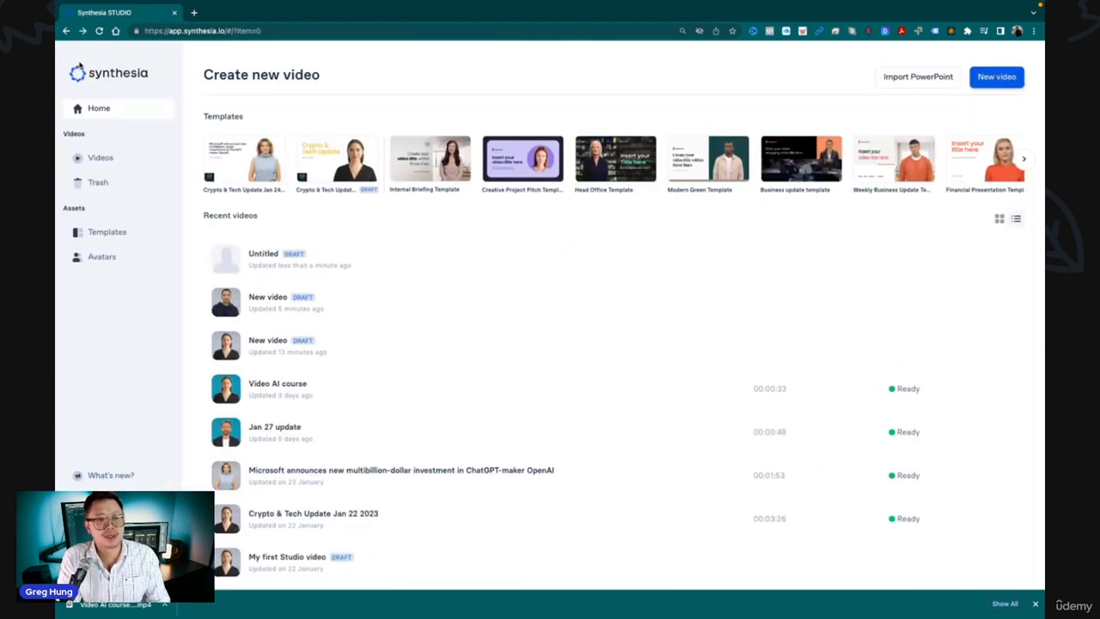
click(101, 163)
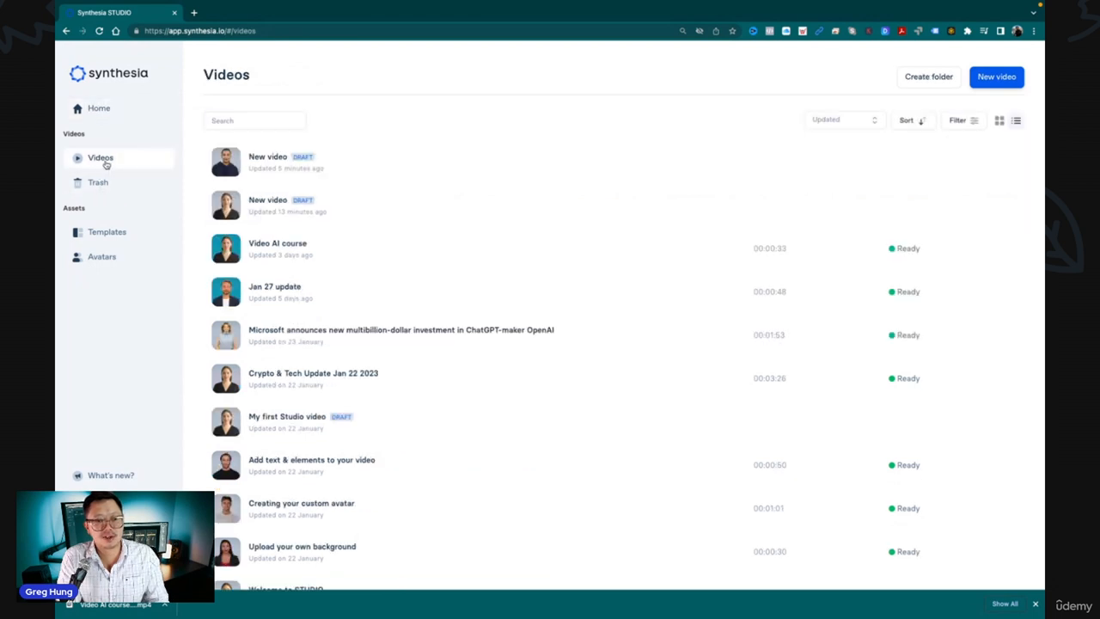
click(1006, 83)
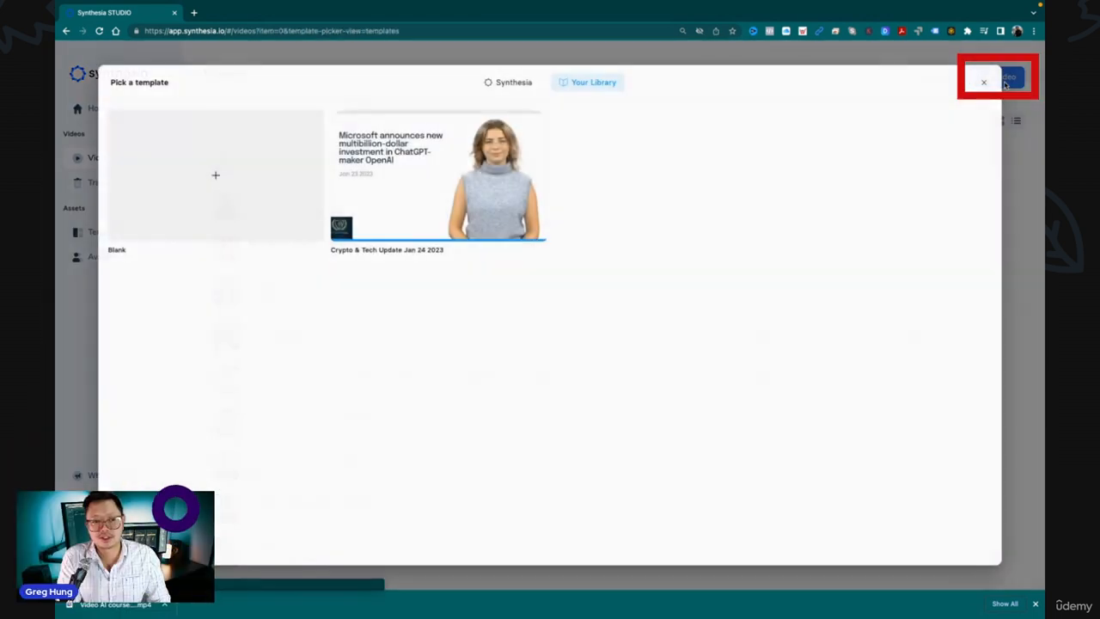
mouse_move(339, 156)
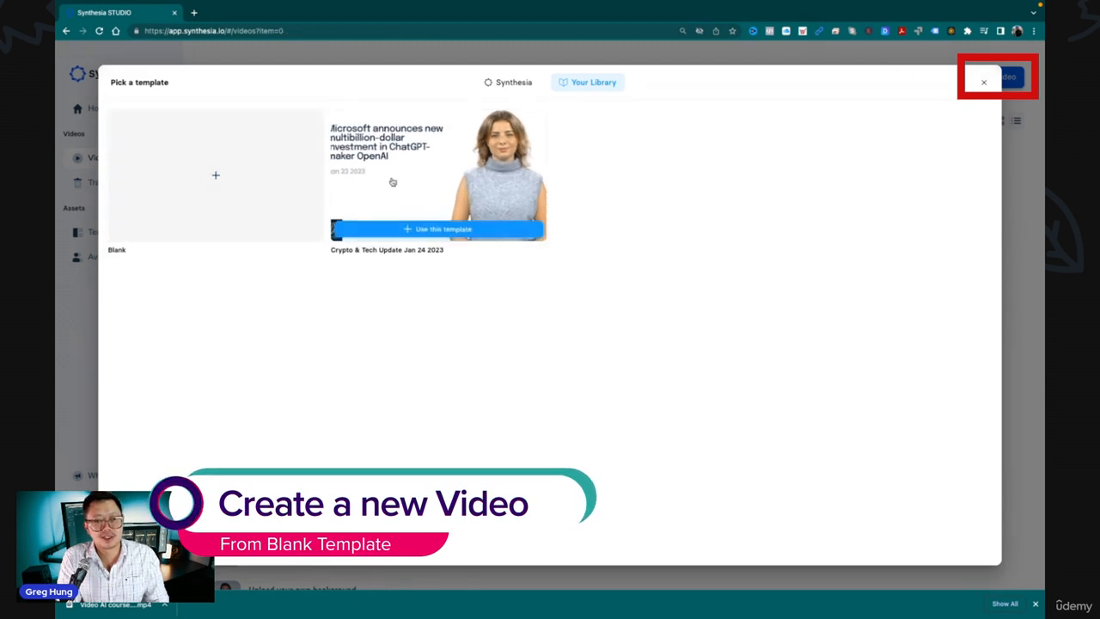
click(277, 186)
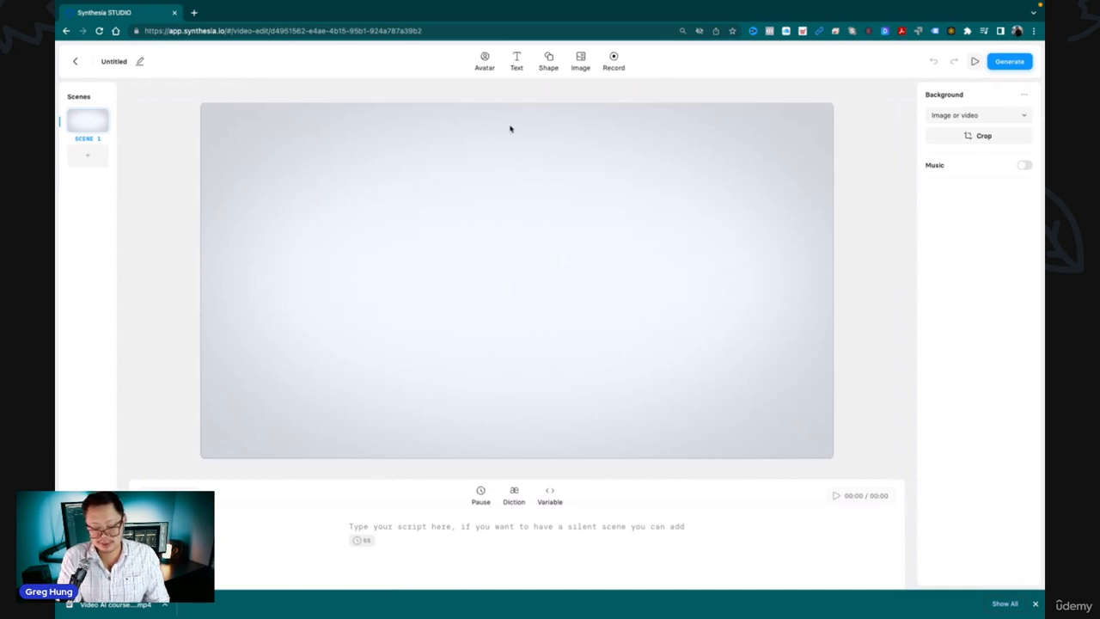
Add the Ophelia avatar to the scene and scale it down slightly.
click(486, 67)
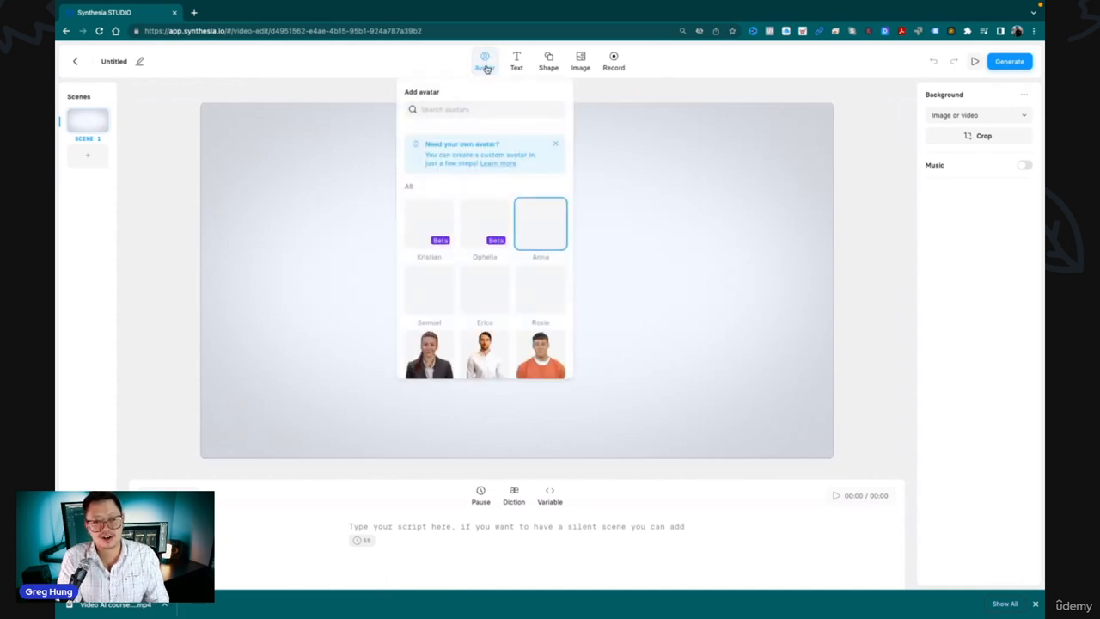
scroll(479, 223, down, 1)
scroll(479, 223, down, 1)
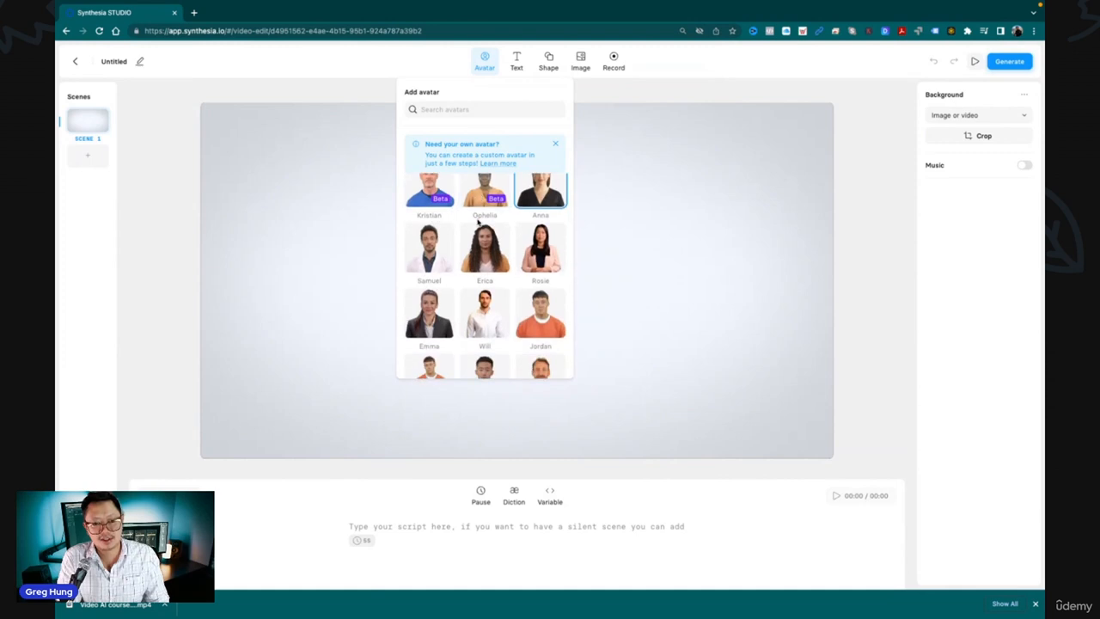
scroll(479, 223, up, 2)
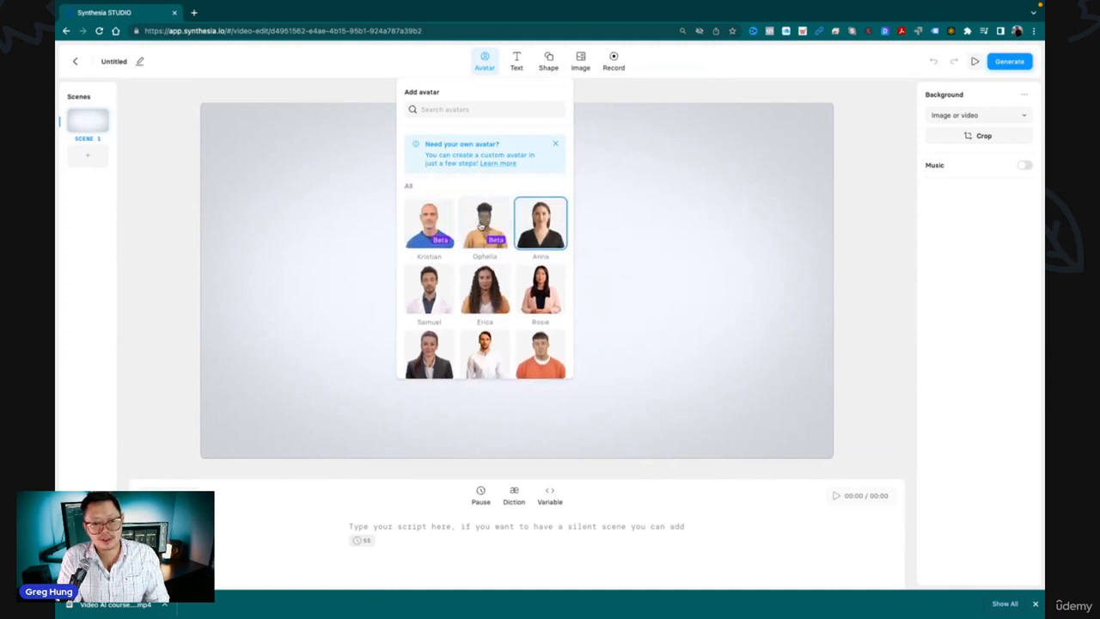
click(483, 226)
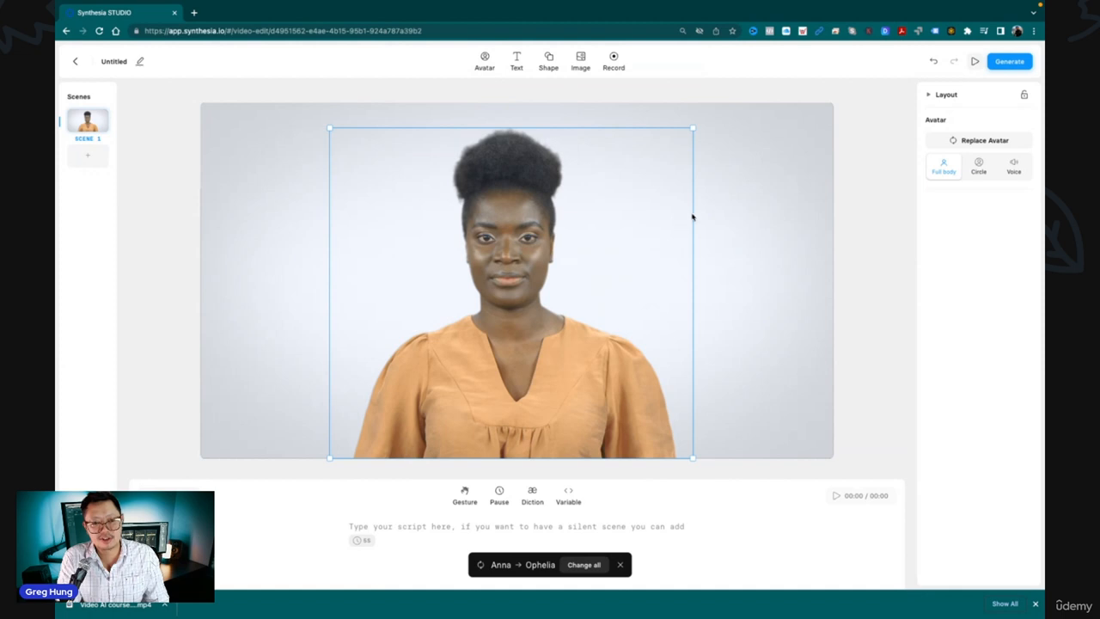
mouse_move(694, 130)
mouse_down()
mouse_move(508, 232)
mouse_move(601, 194)
mouse_move(689, 132)
mouse_up()
click(746, 182)
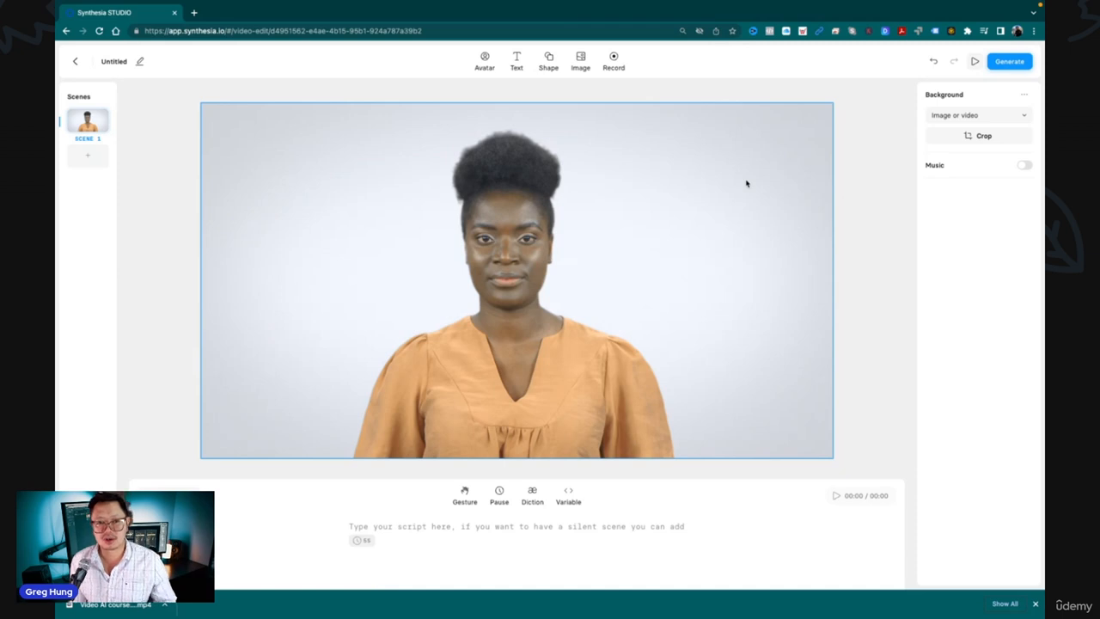
Add a Title text element to the scene and open its text for editing.
click(516, 64)
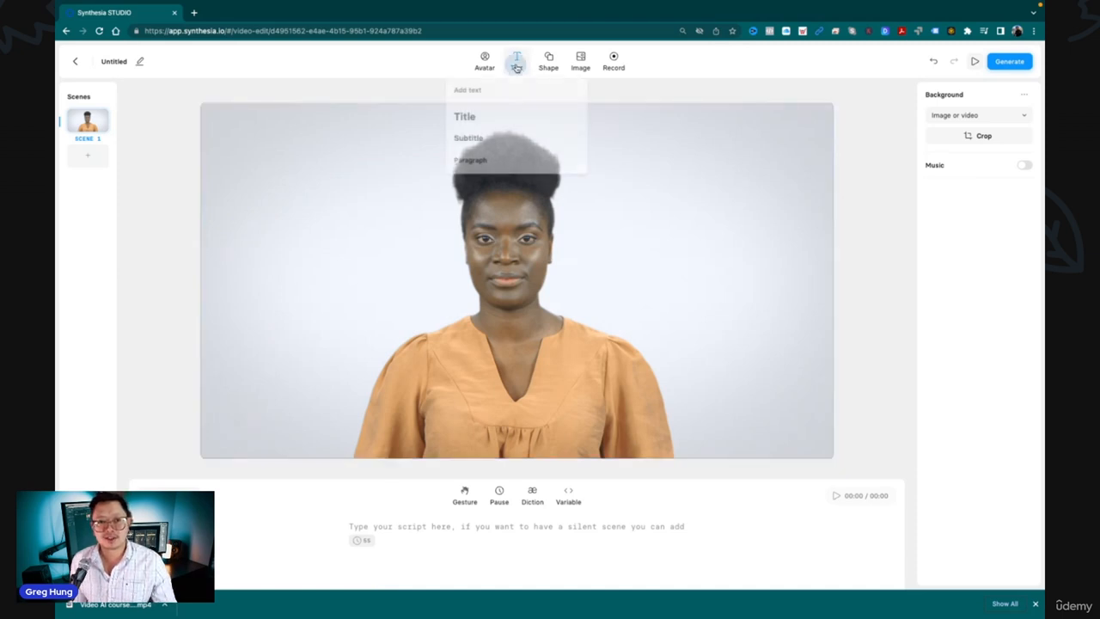
click(476, 115)
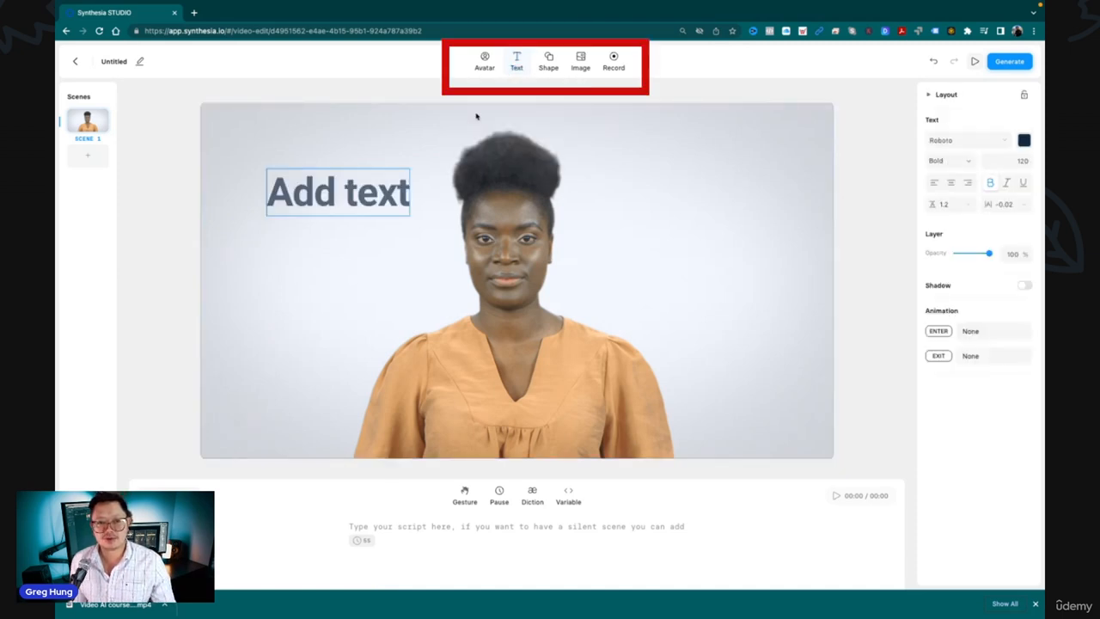
double_click(362, 191)
text(hhhhh)
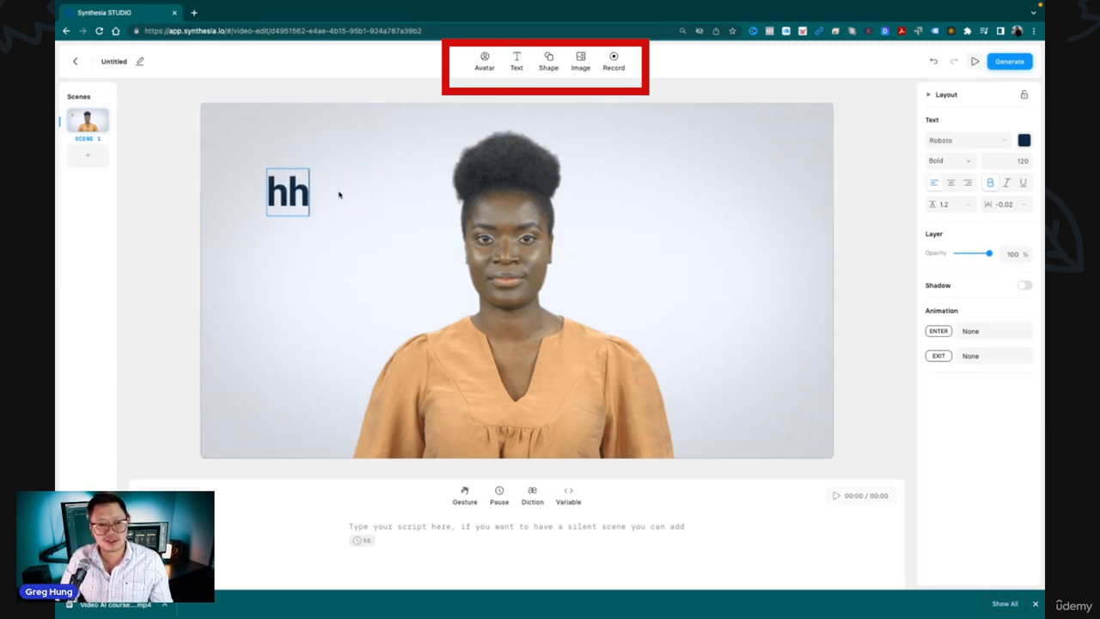
key(BackSpace)
key(BackSpace)
key(BackSpace)
key(BackSpace)
key(BackSpace)
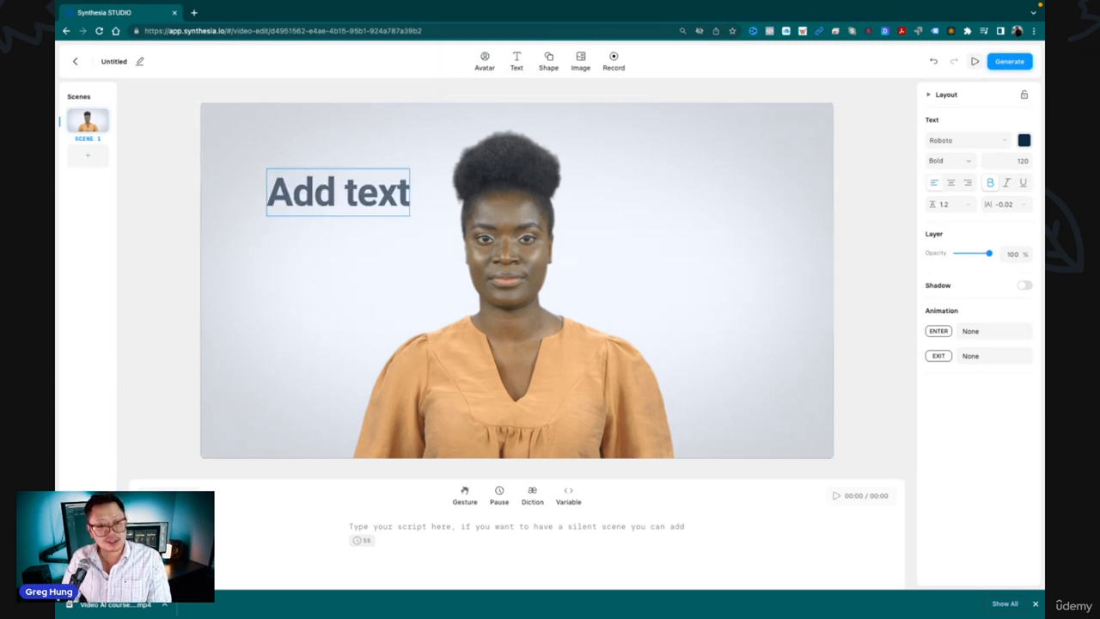
Enter "Test" as the title text.
text(Test)
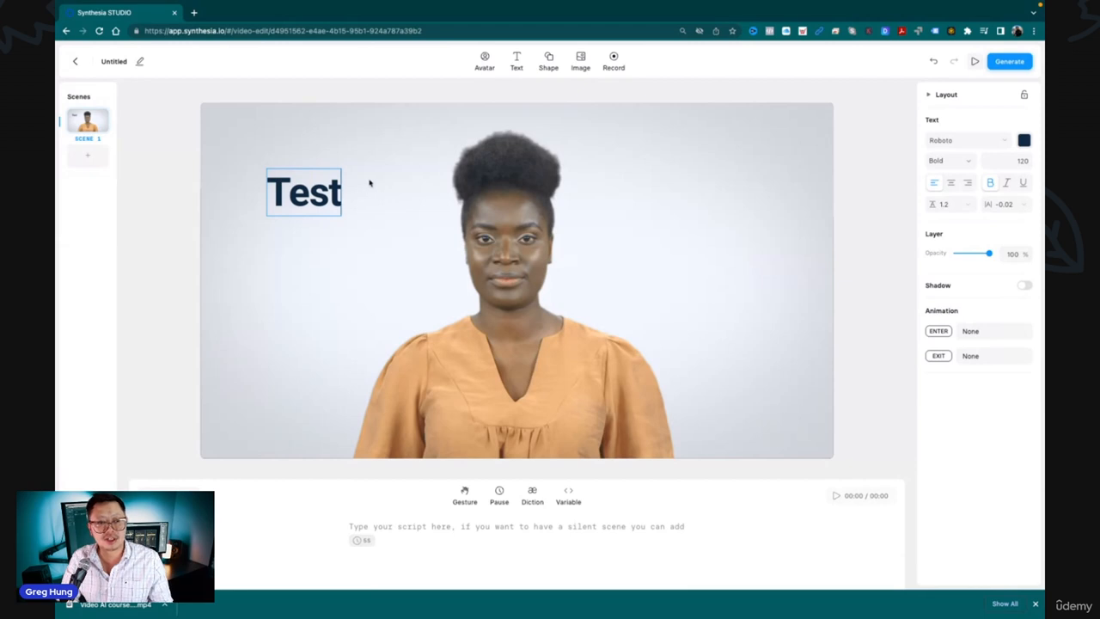
Add a single-headed arrow shape and position it between the title text and the avatar, pointing steeply downward.
click(545, 69)
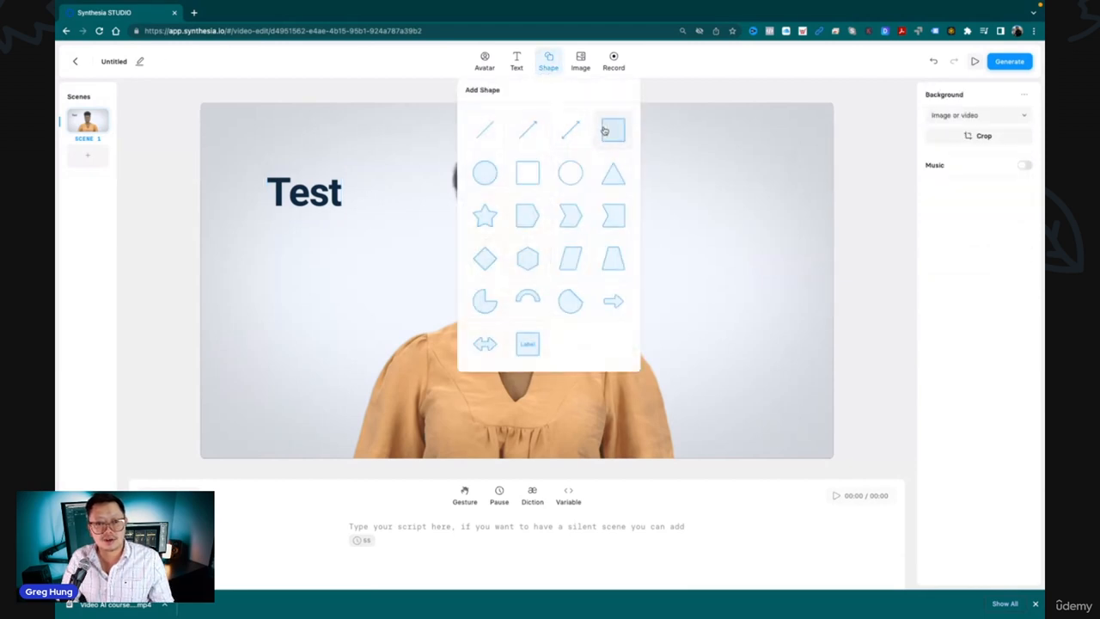
click(530, 130)
click(366, 172)
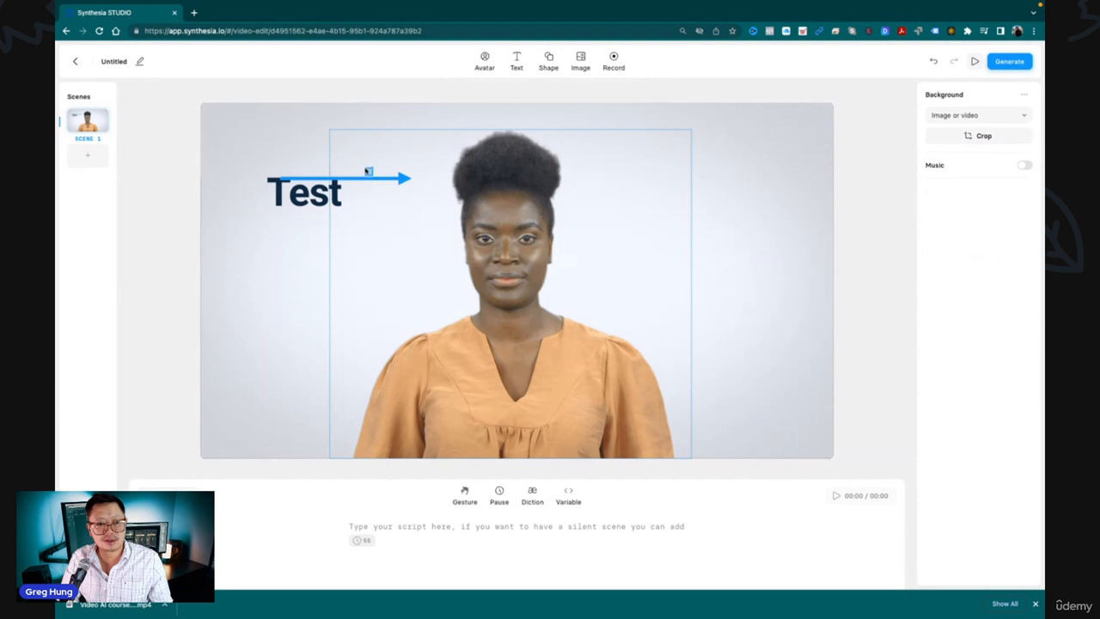
click(301, 235)
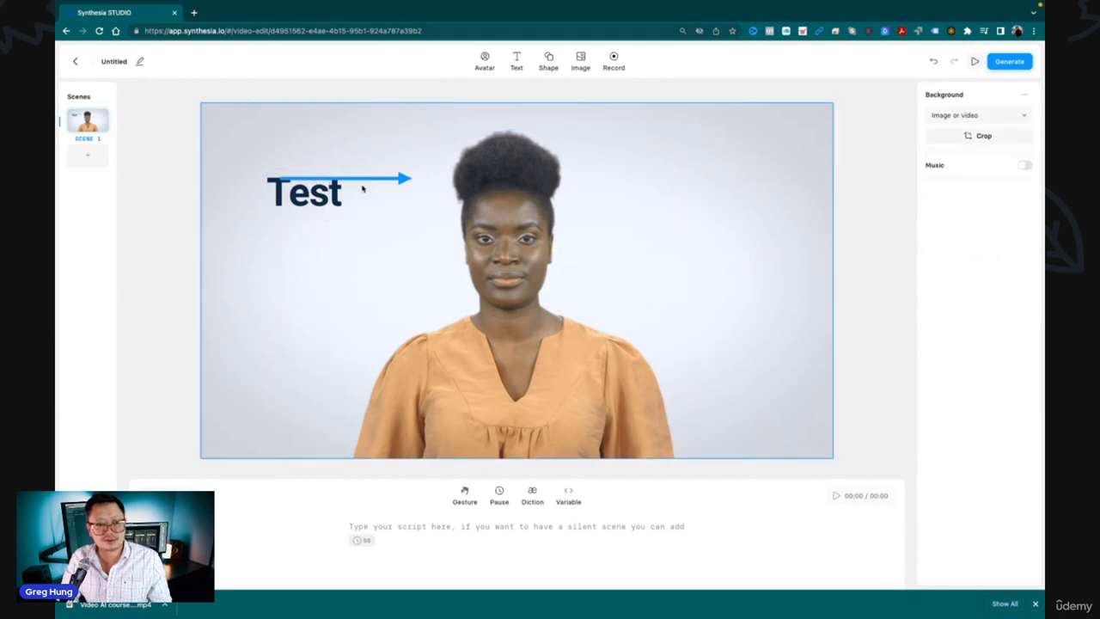
click(361, 179)
drag(346, 166, 395, 189)
Browse the Unsplash stock images for the scene and search them for "stock".
click(583, 69)
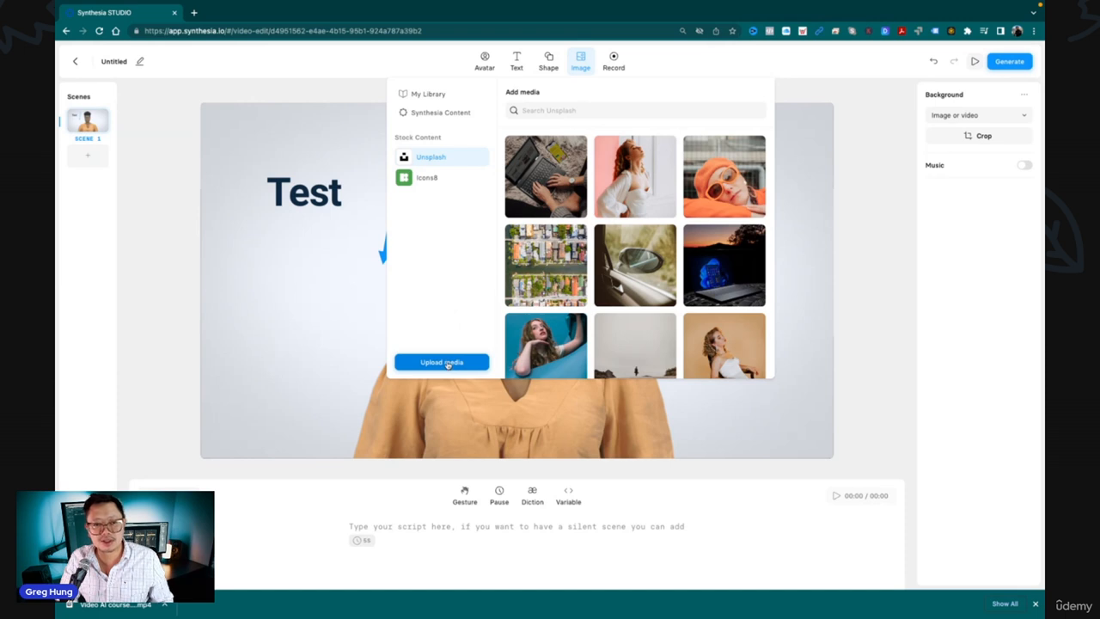
scroll(576, 197, down, 5)
scroll(576, 197, down, 1)
scroll(576, 196, up, 1)
scroll(627, 194, down, 1)
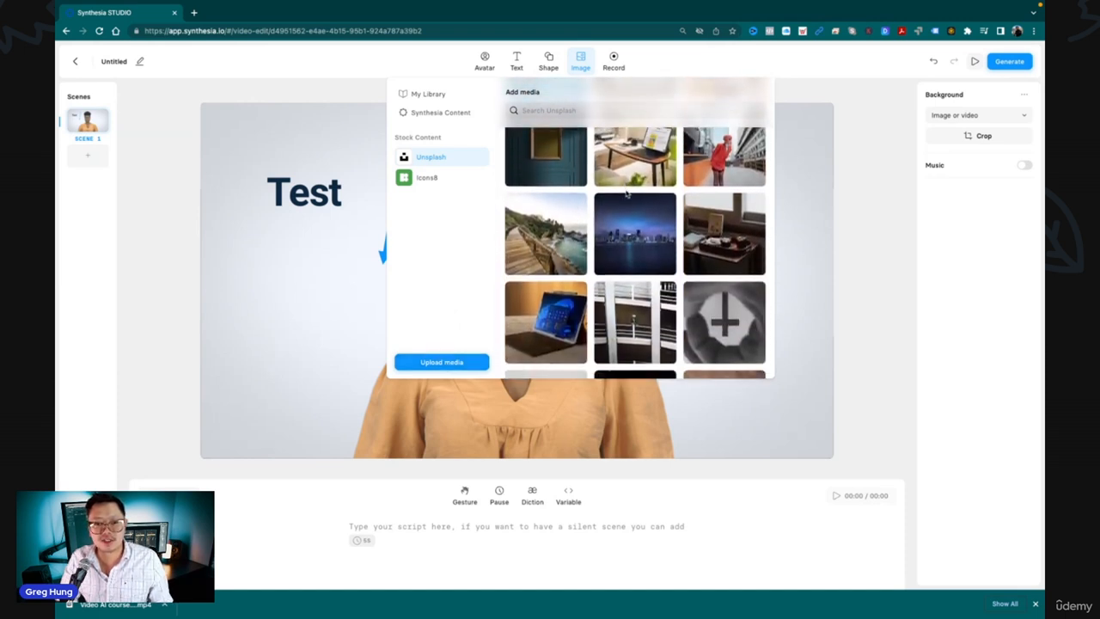
scroll(626, 194, down, 2)
scroll(627, 194, up, 1)
click(597, 109)
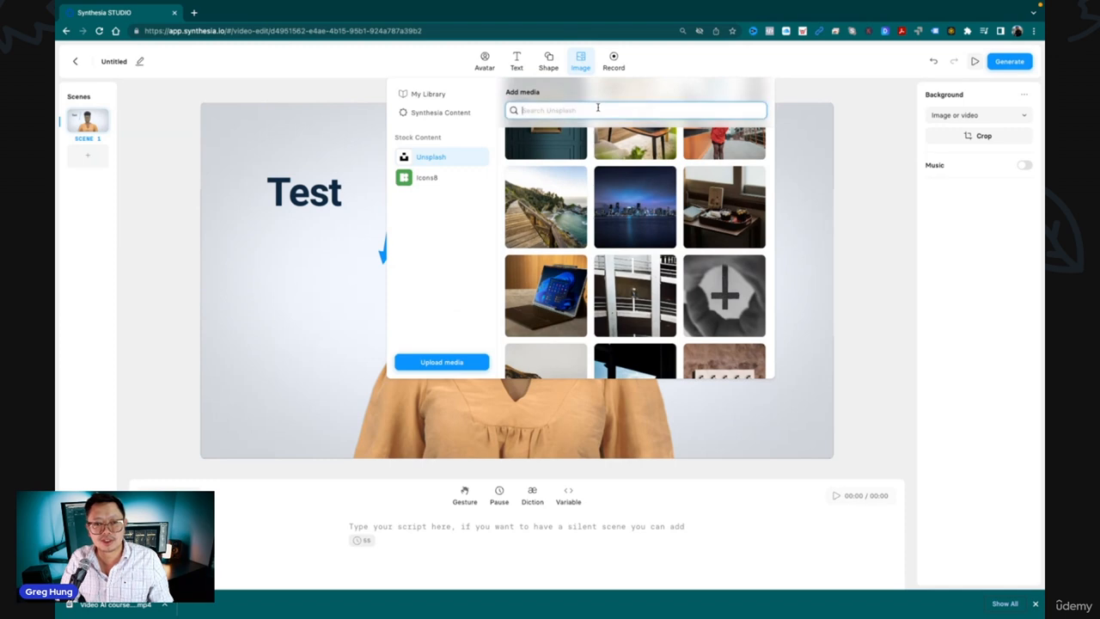
text(stock)
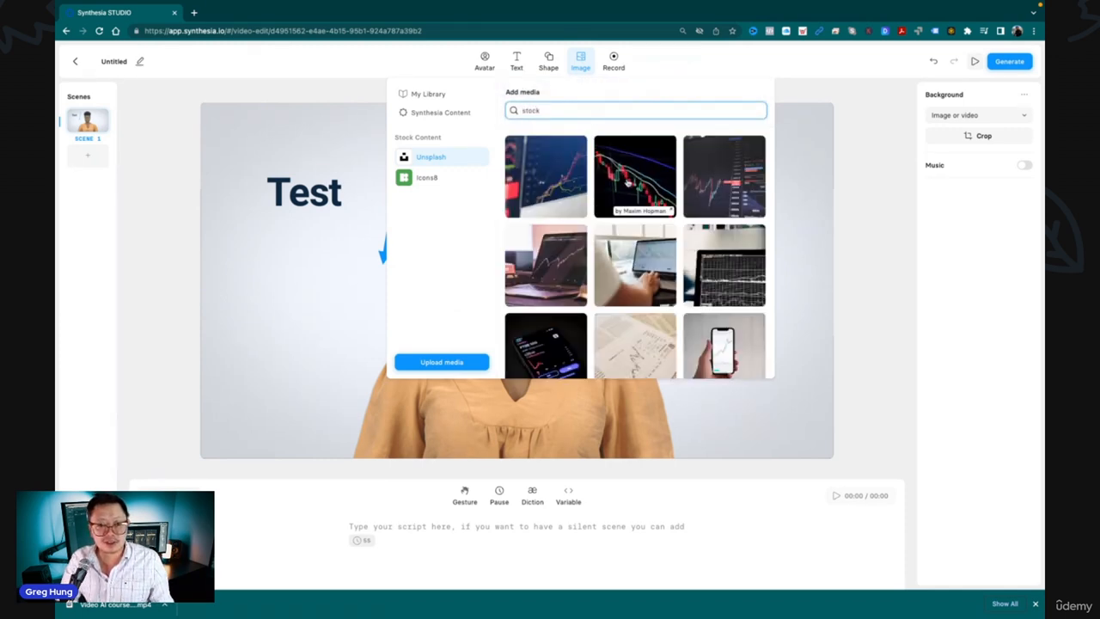
Insert the dark candlestick chart image and place it, resized, below the title text beside the avatar.
drag(628, 183, 285, 319)
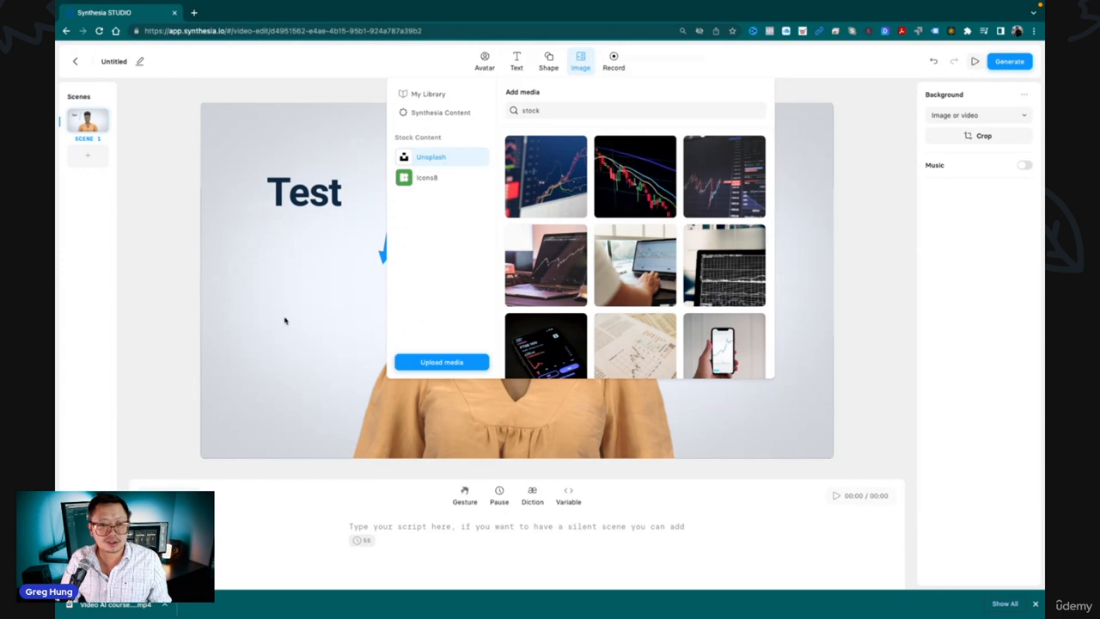
click(624, 194)
drag(342, 242, 267, 329)
drag(355, 267, 361, 263)
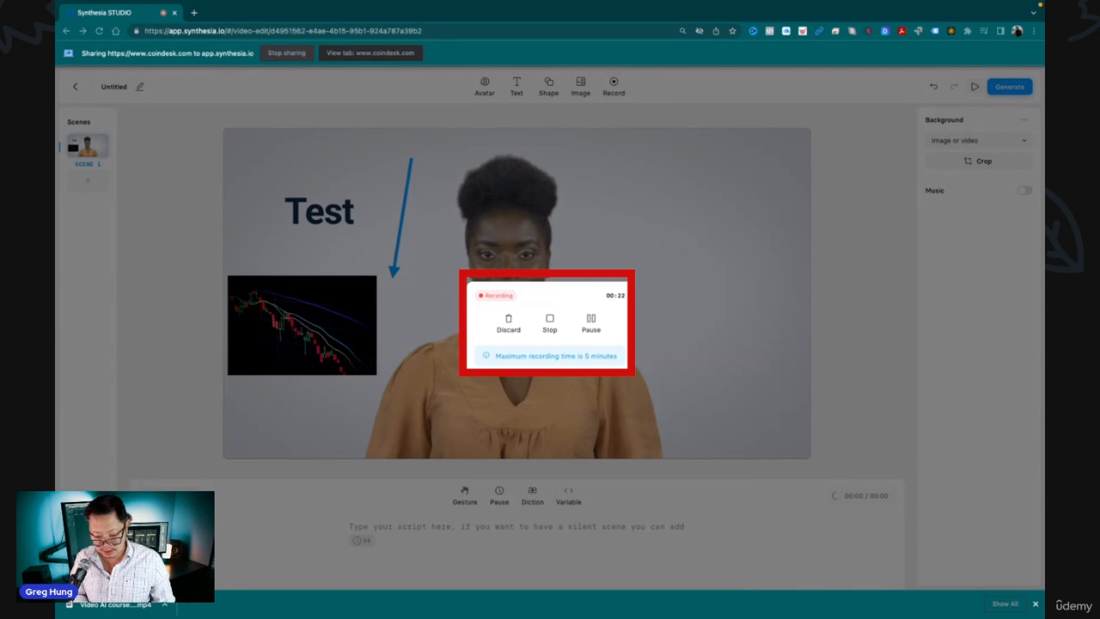
Stop the screen recording of the CoinDesk page and trim the clip used as the scene background to the selected section.
click(550, 322)
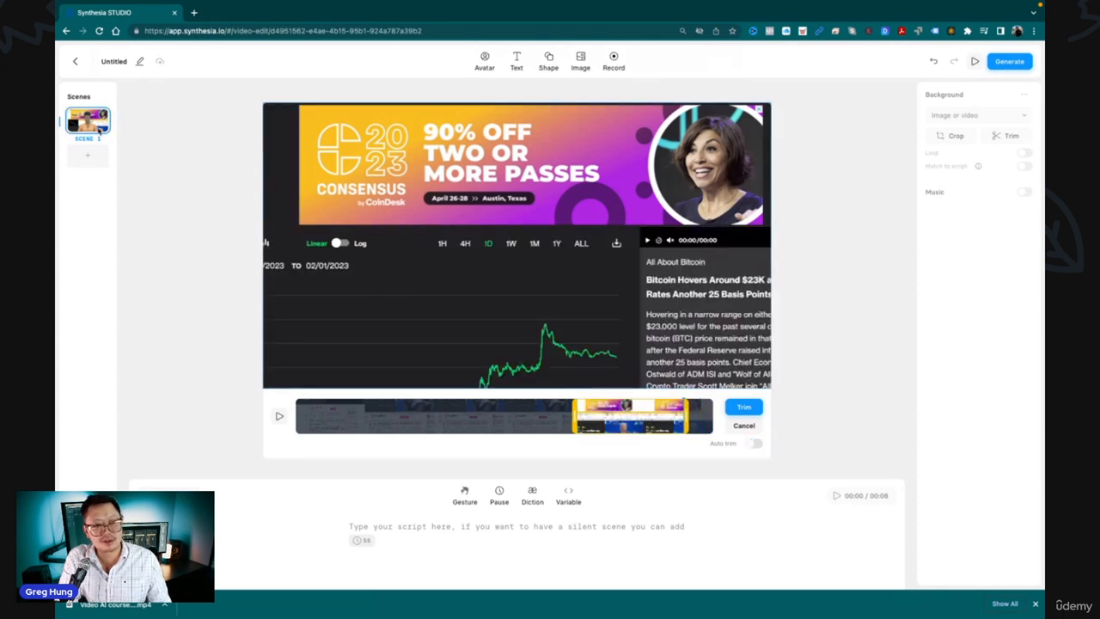
click(744, 410)
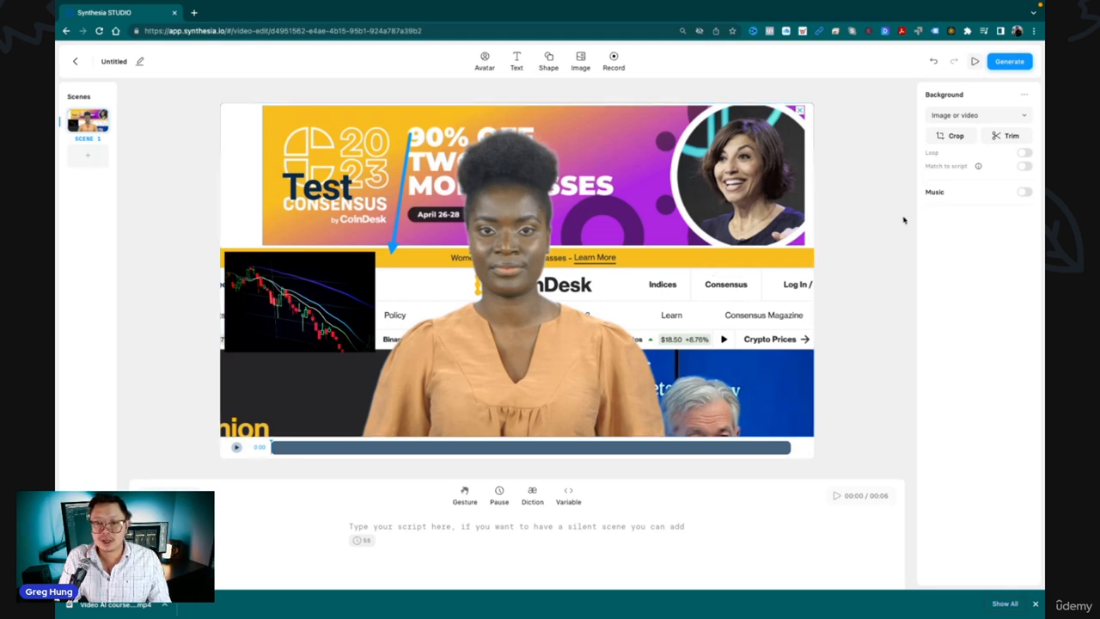
Enable background music for the scene and add the Synthesia track "Smell of Spring".
click(1023, 194)
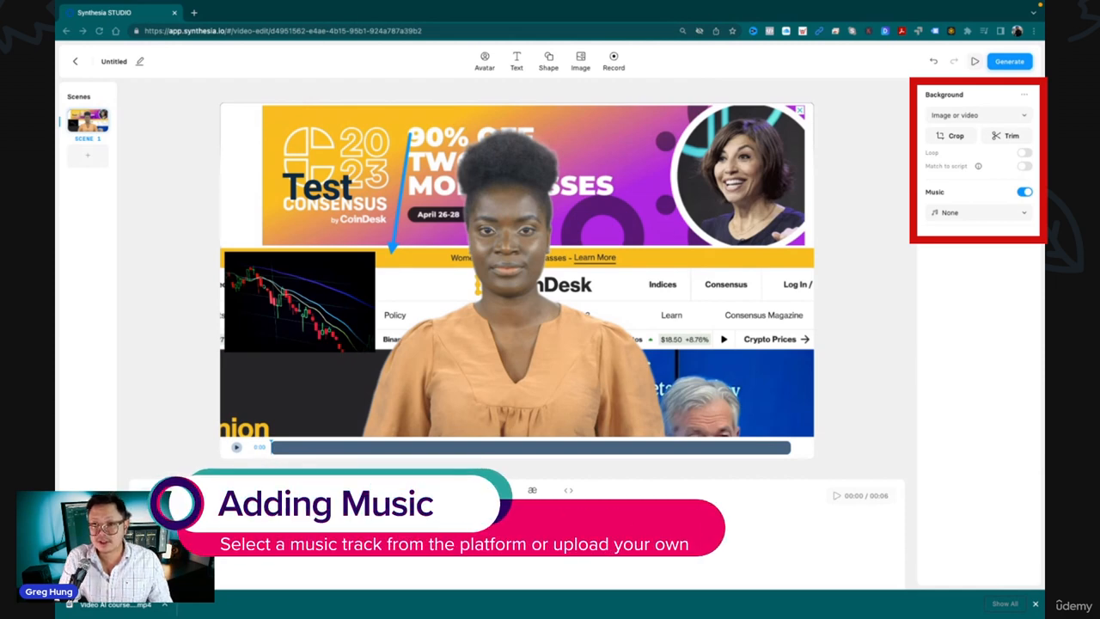
click(1017, 214)
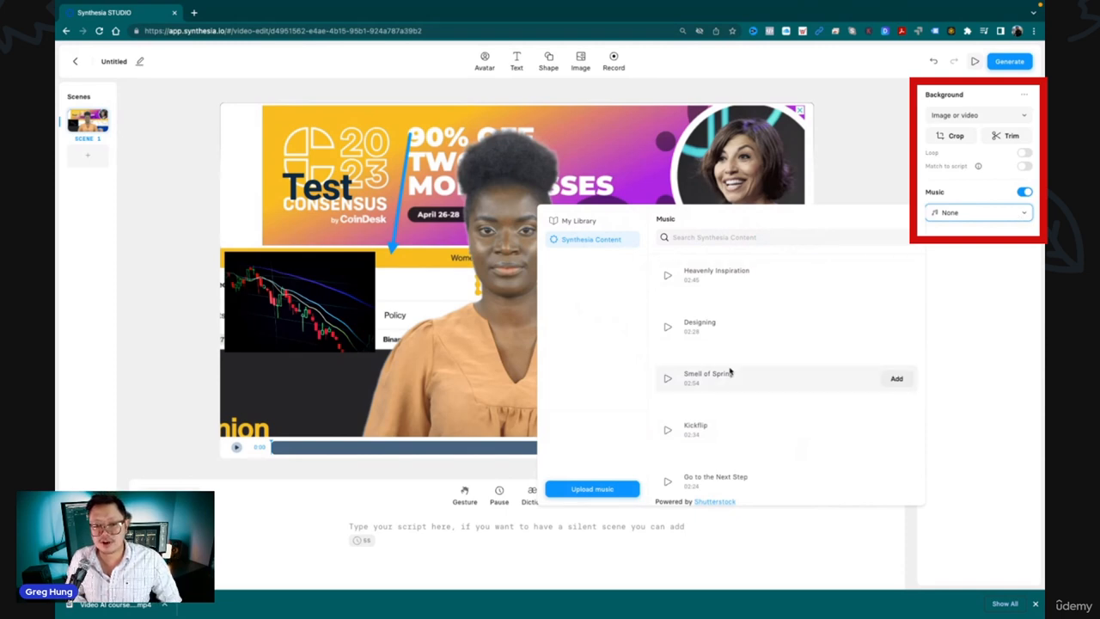
click(895, 381)
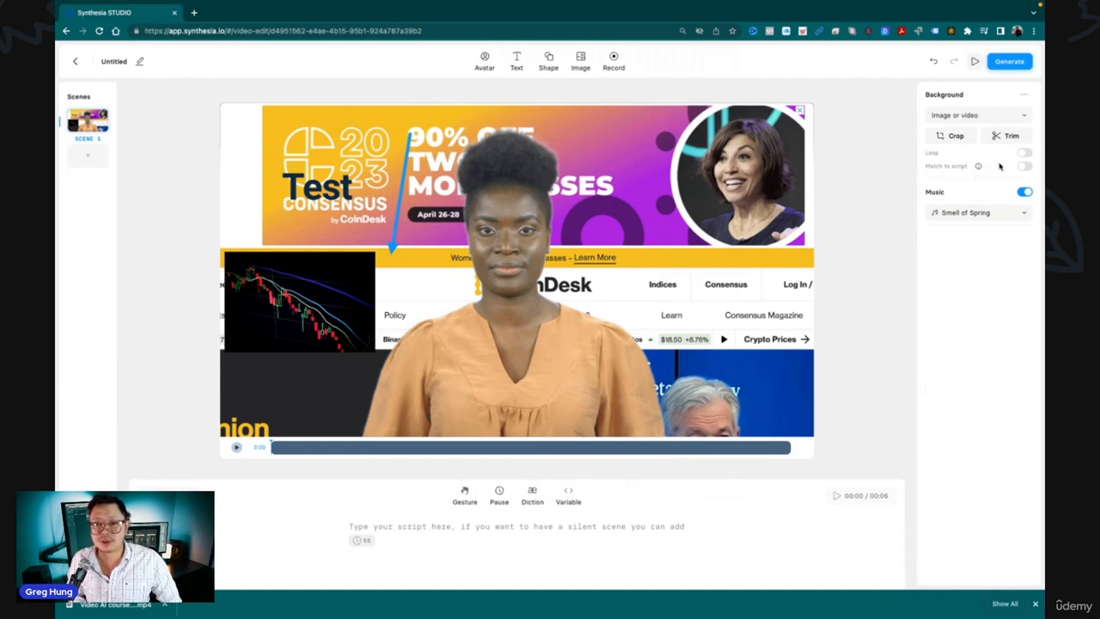
mouse_move(978, 167)
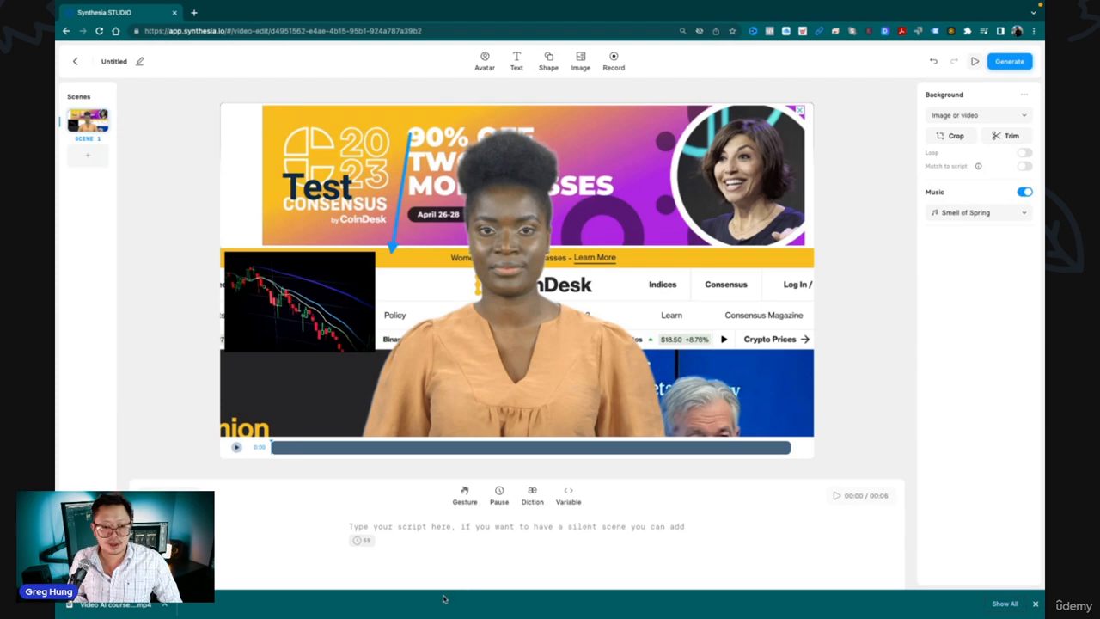
Write "Hello welcome to our first video" as the scene's script.
click(433, 554)
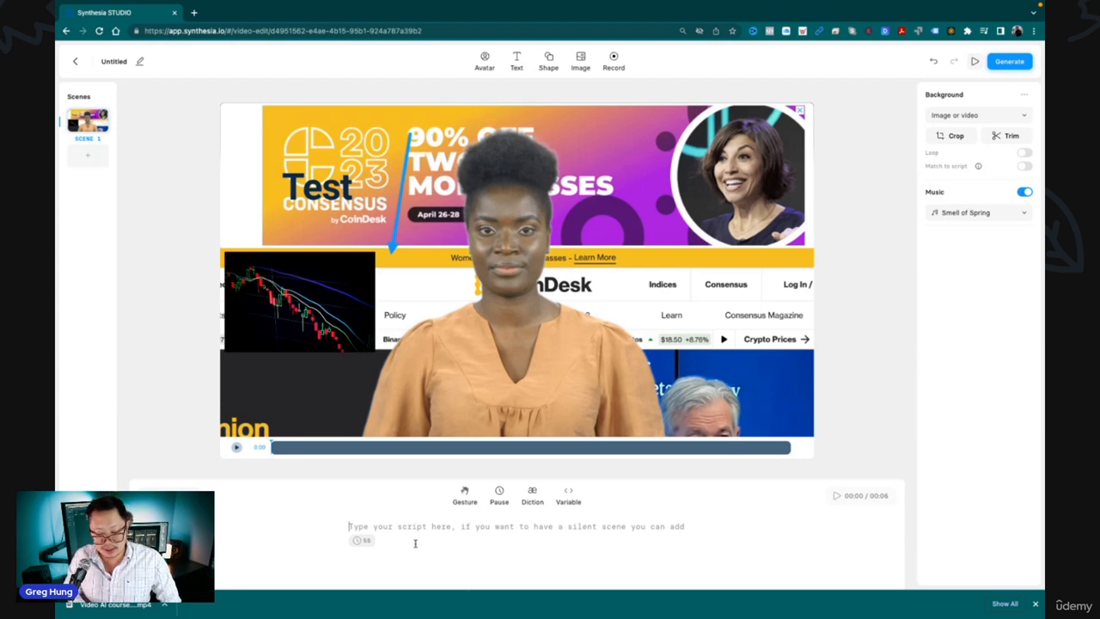
text(Hellp)
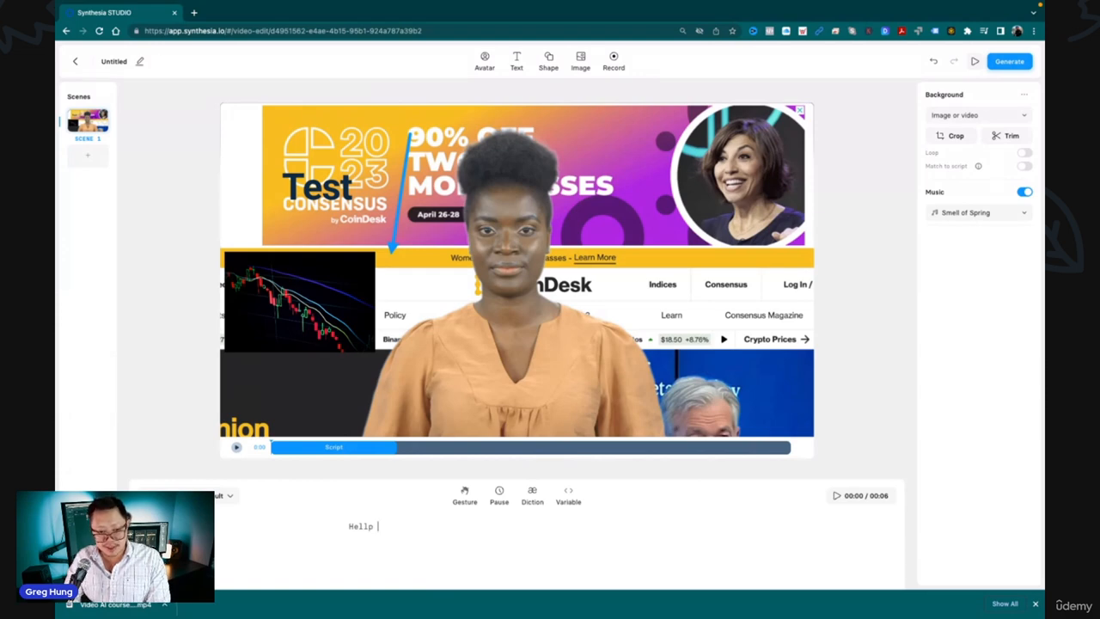
text(o welcom)
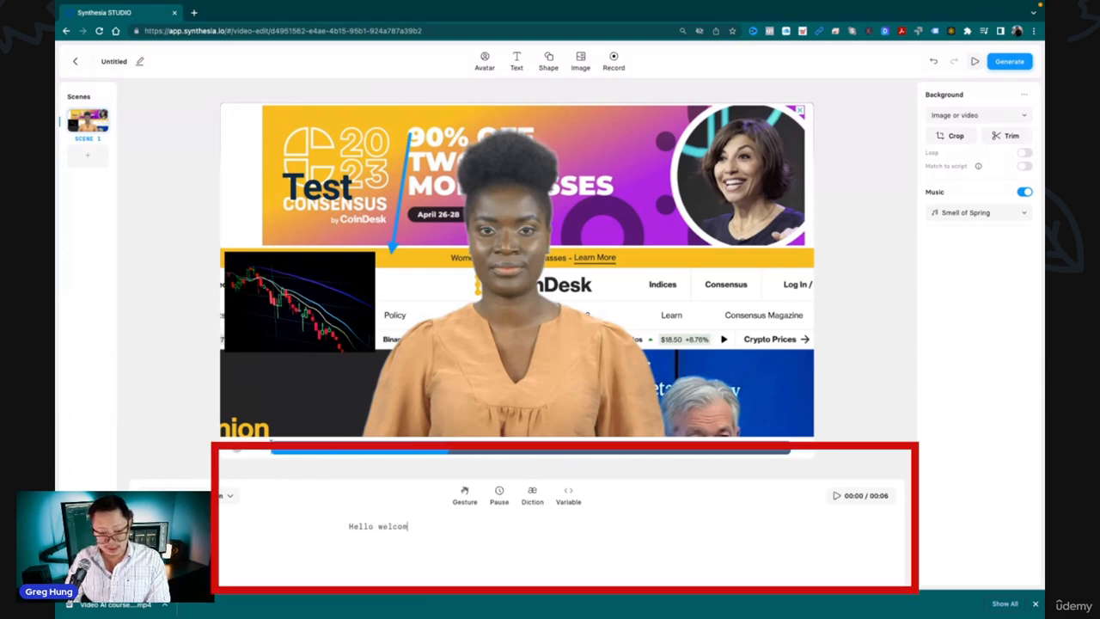
text(e to our first )
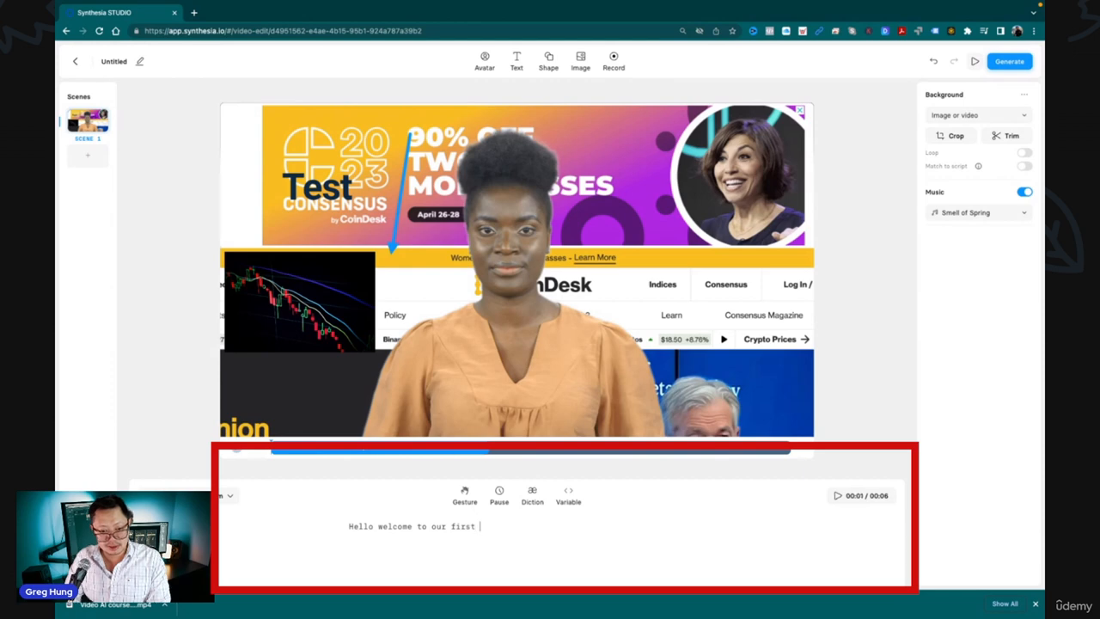
text(video)
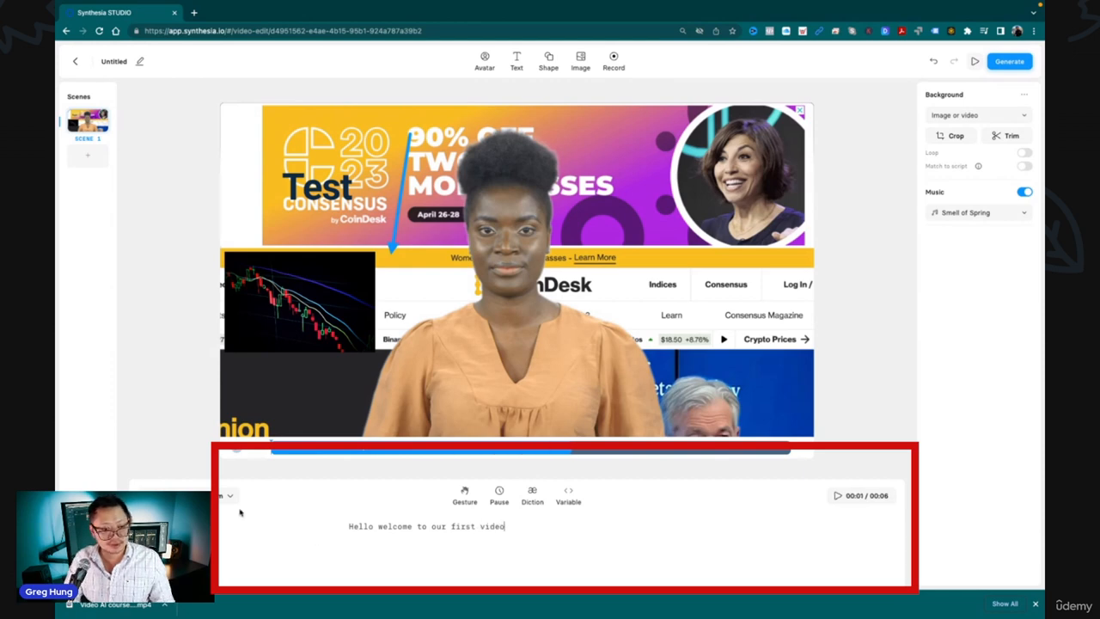
Browse the available voices and set the avatar's voice to English (GB) - Natural 2.
click(227, 497)
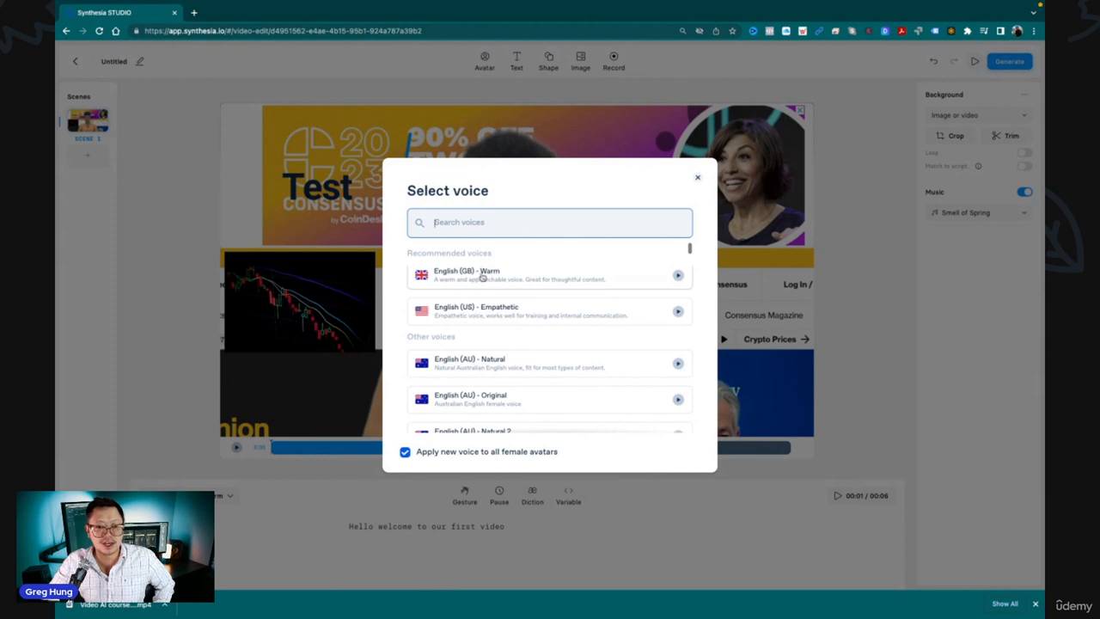
scroll(481, 283, up, 1)
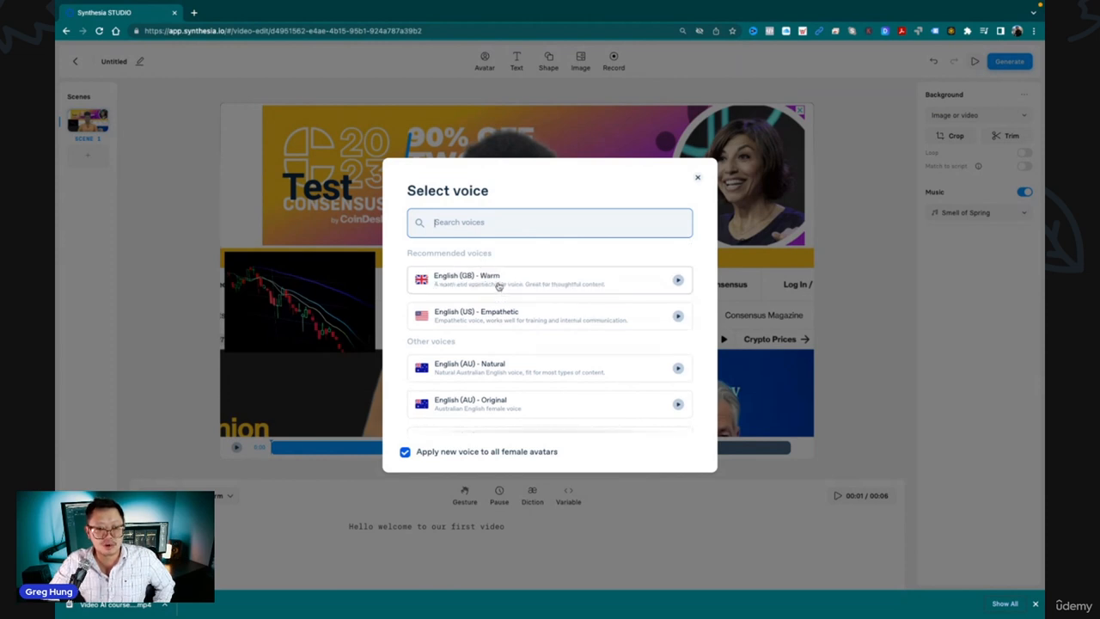
scroll(498, 285, down, 3)
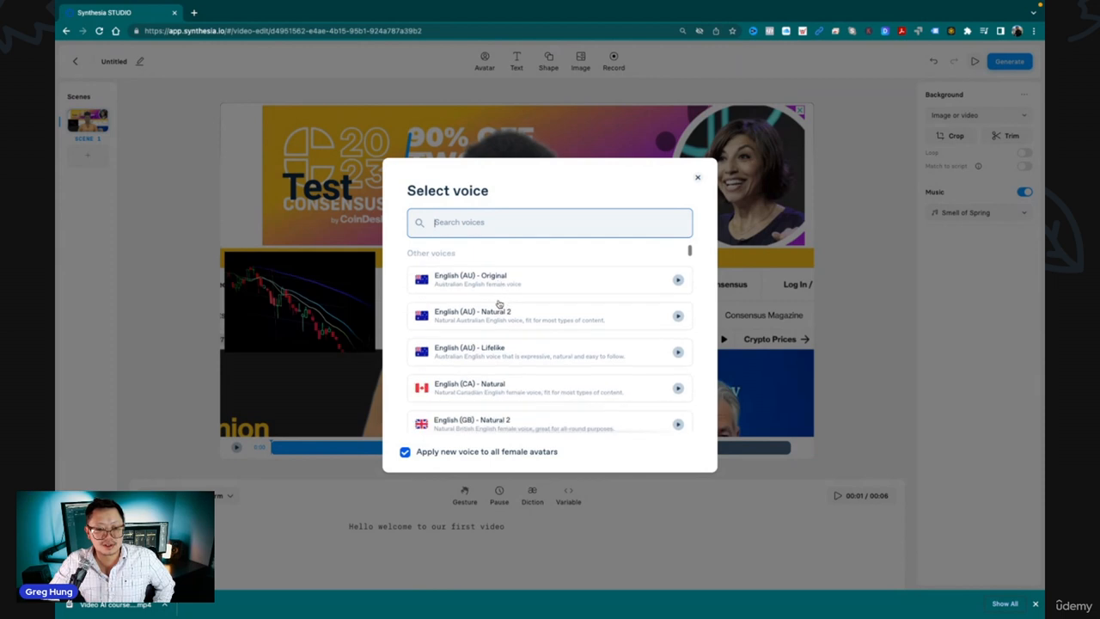
scroll(499, 305, down, 3)
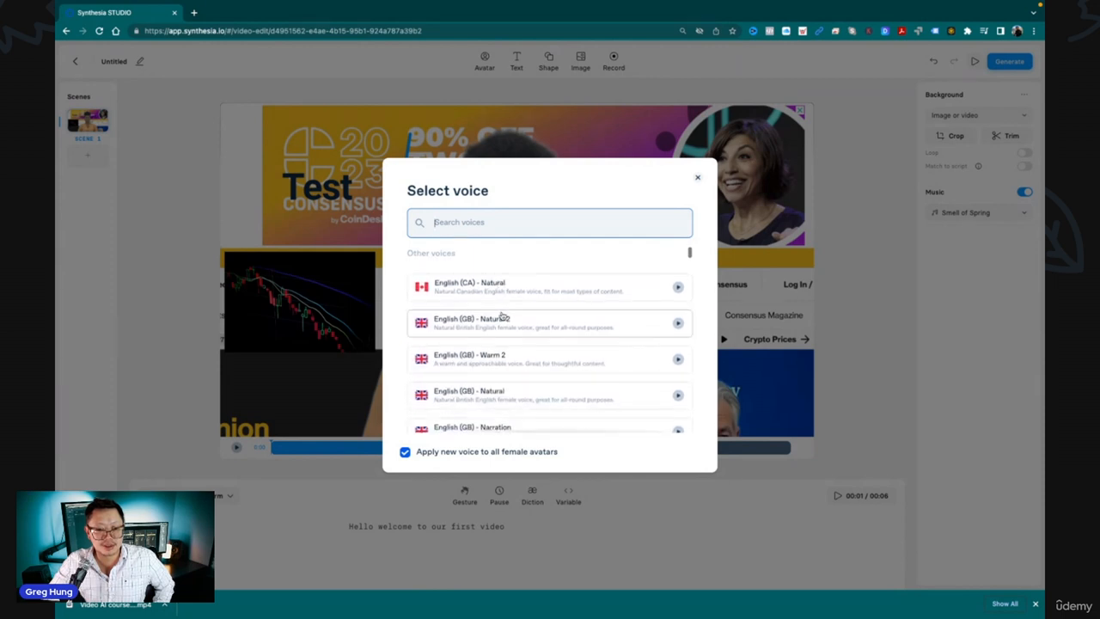
click(505, 320)
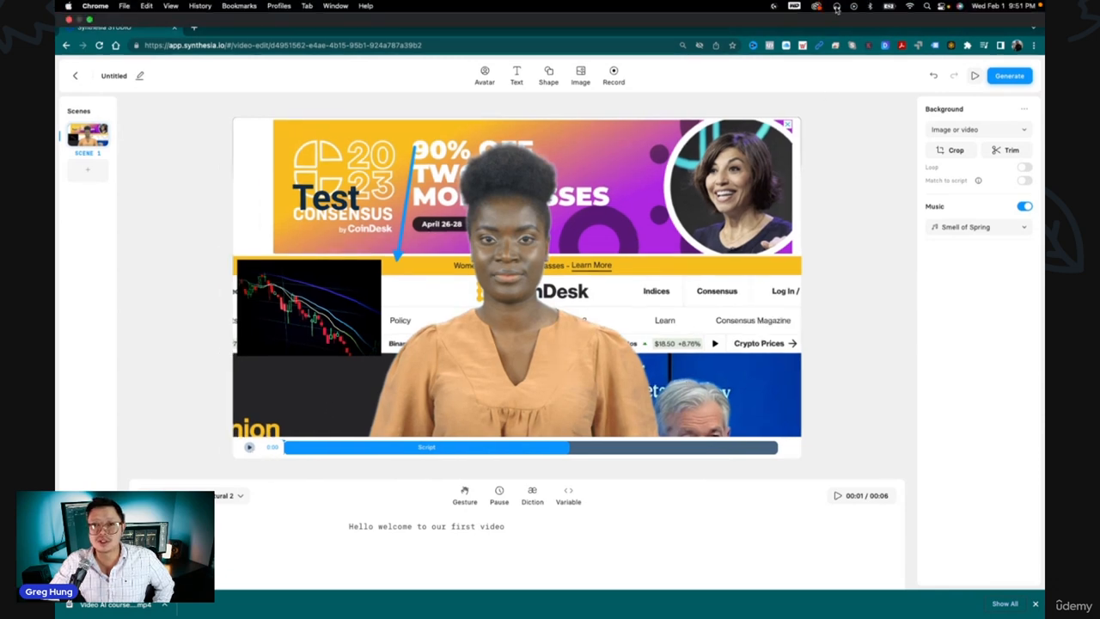
Switch the computer's sound output to MacBook Pro Speakers.
click(836, 6)
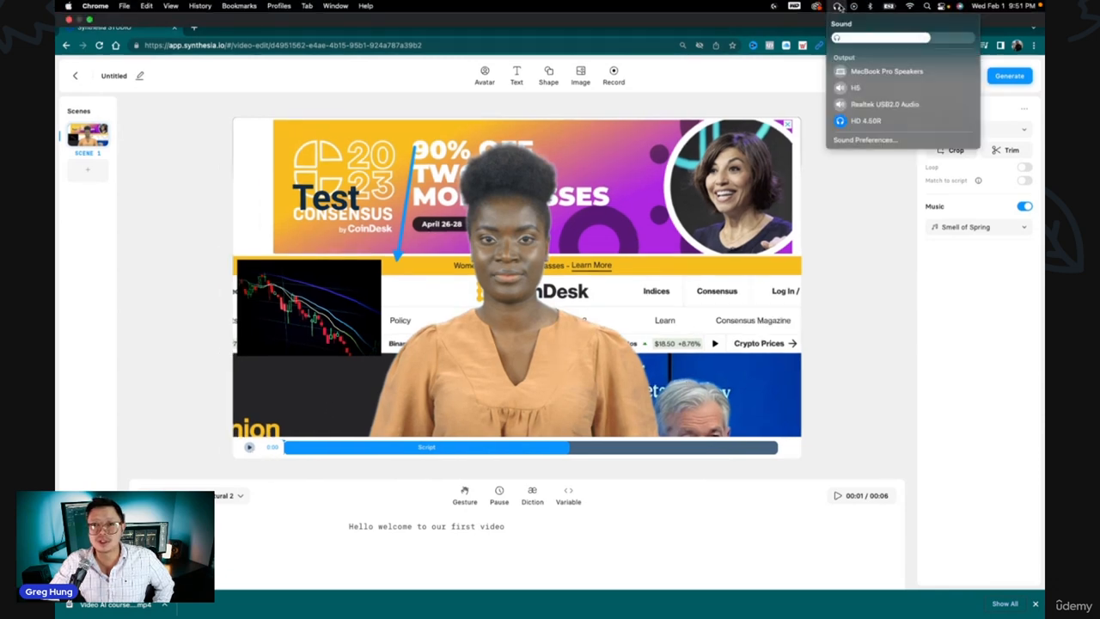
click(881, 71)
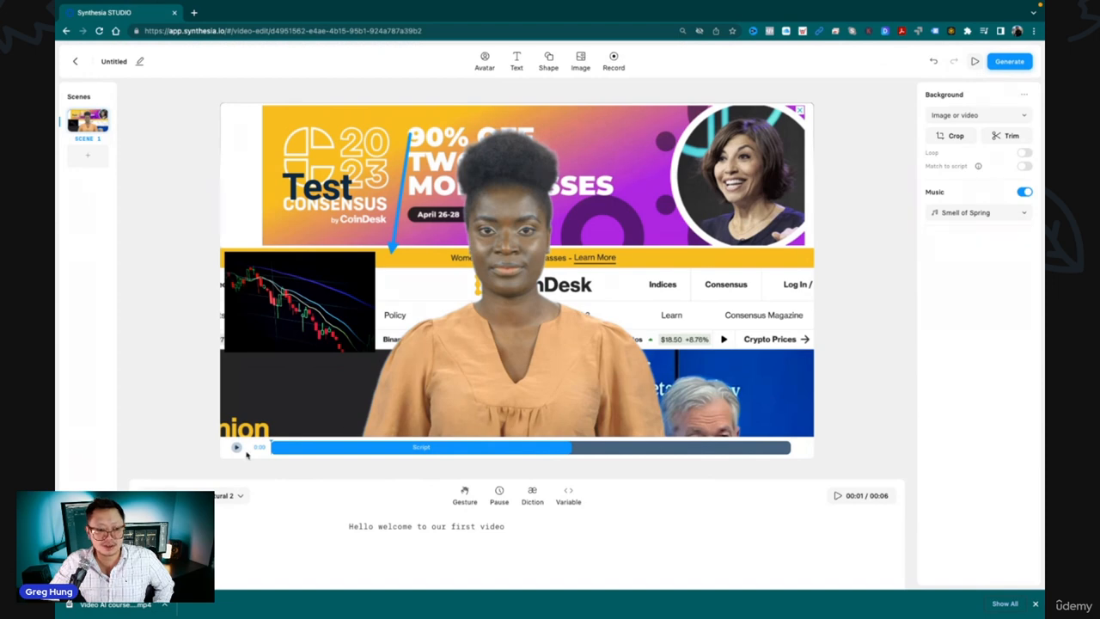
Browse the English and other-language voices and set the avatar's voice to English (GB) - Warm.
click(245, 502)
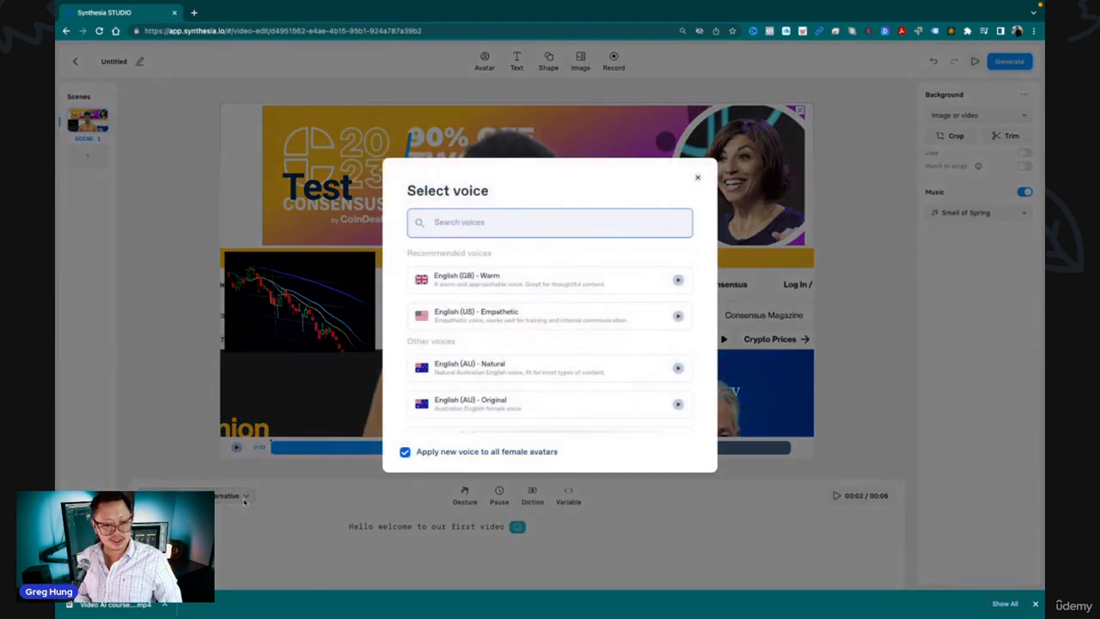
scroll(472, 338, down, 3)
scroll(472, 338, down, 15)
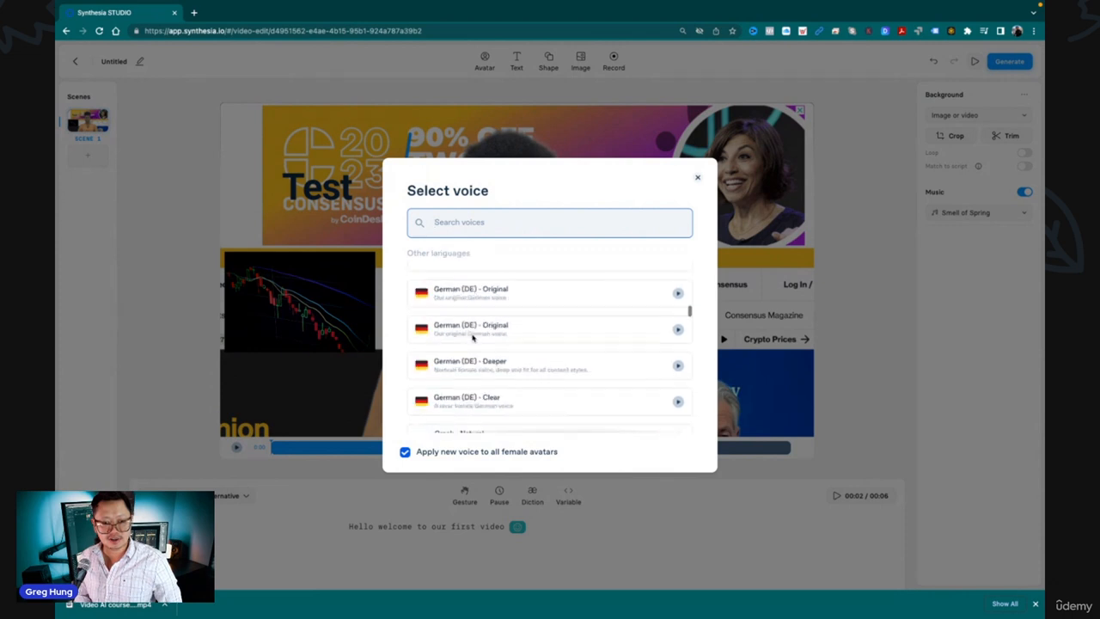
scroll(472, 338, down, 15)
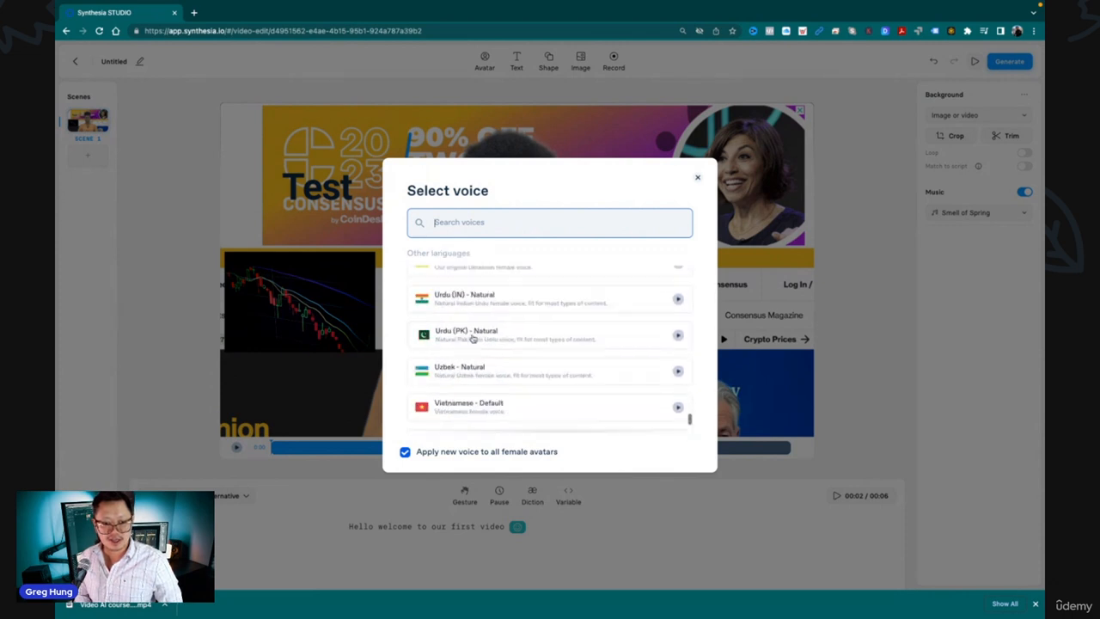
scroll(472, 338, up, 15)
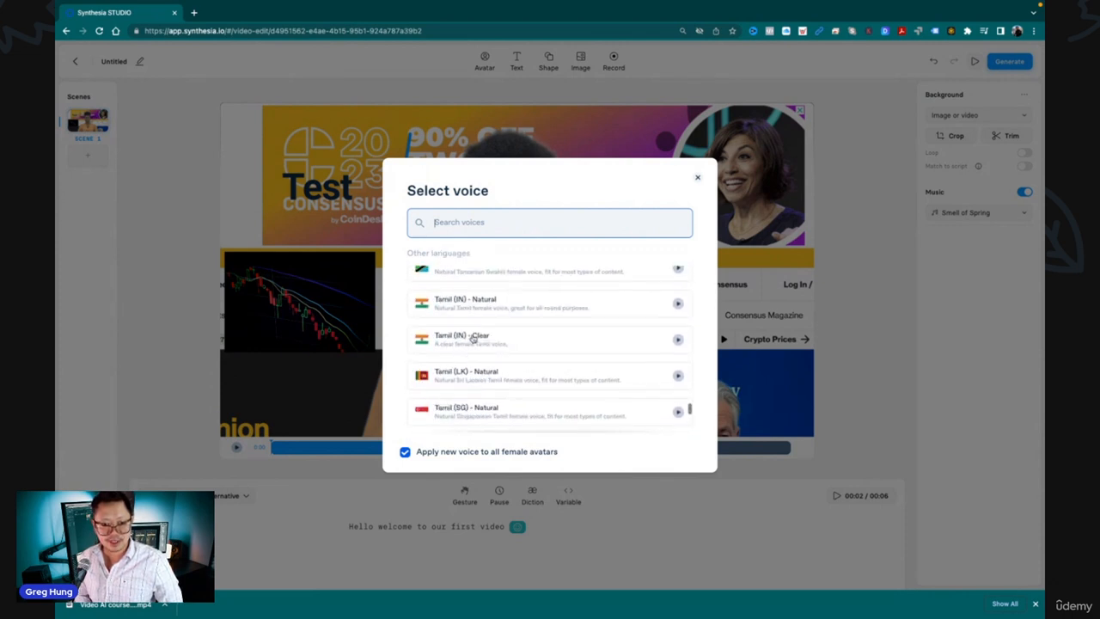
scroll(472, 337, up, 15)
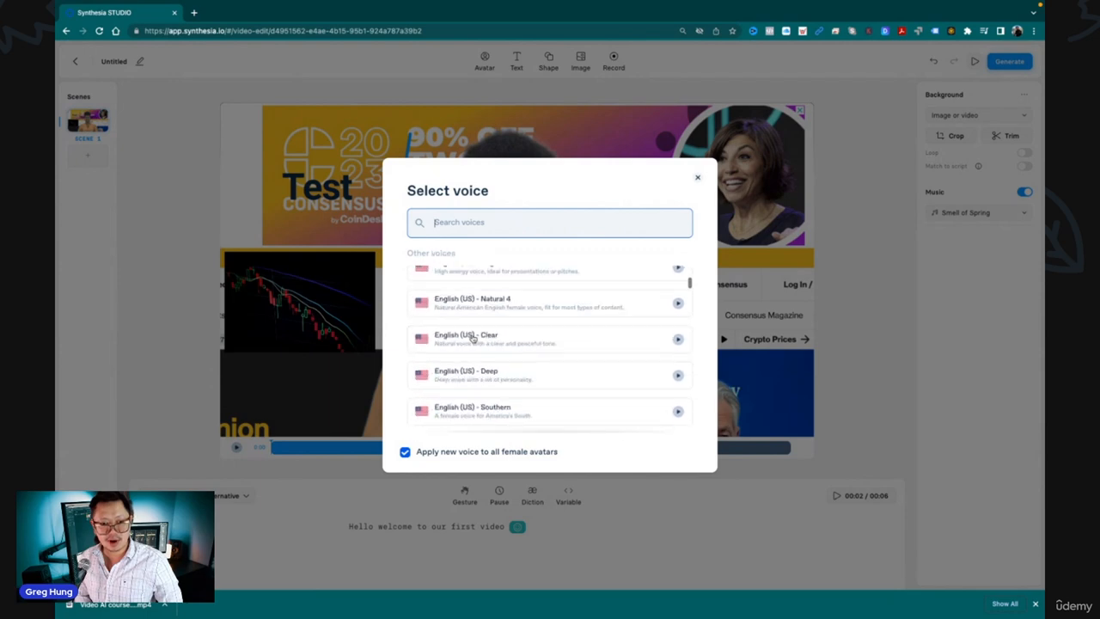
scroll(472, 338, up, 5)
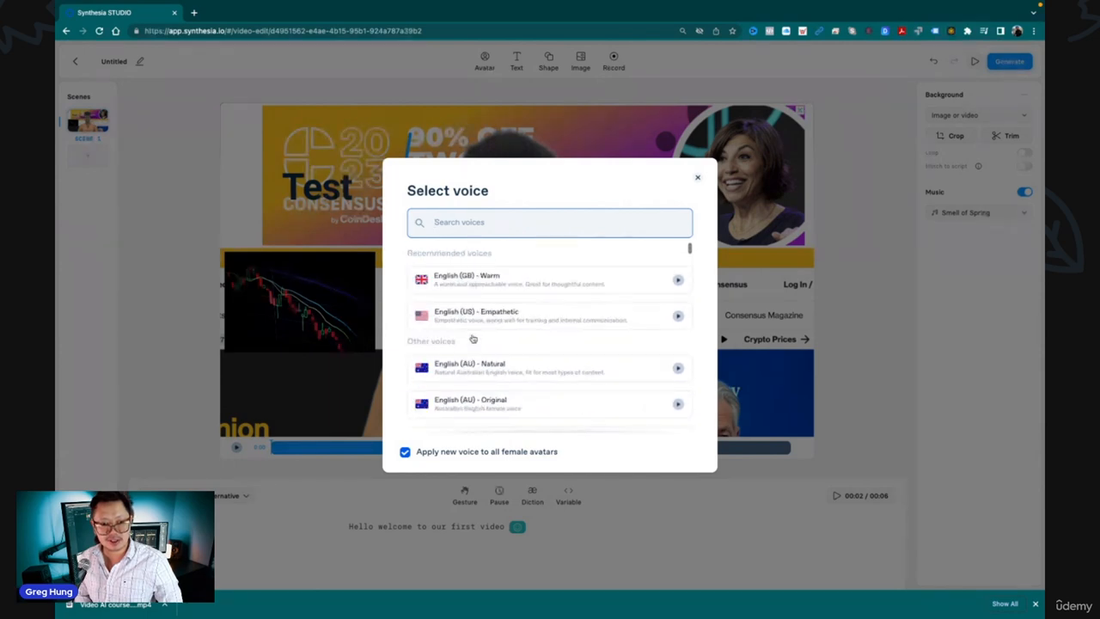
click(508, 283)
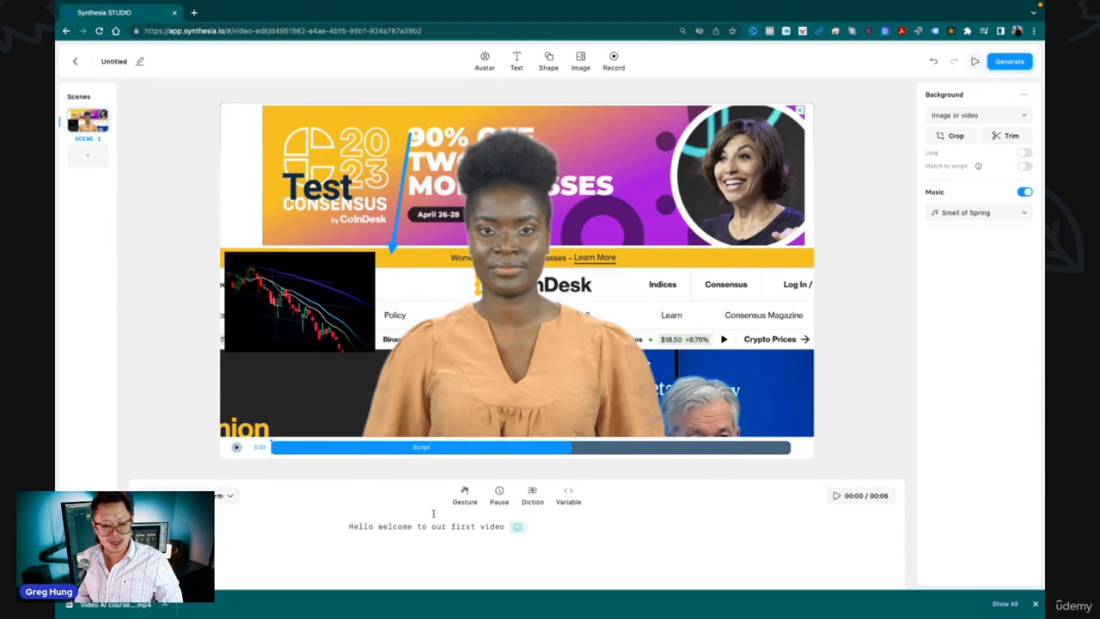
Insert a Nod gesture after "wel" in the script and complete the word before it as "welcome".
click(462, 504)
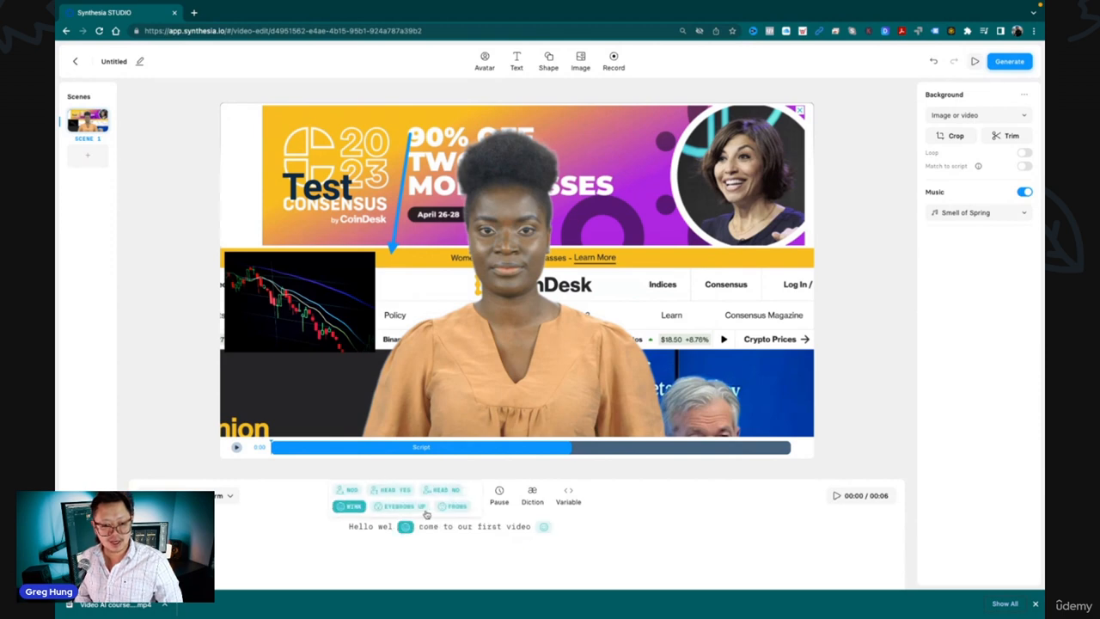
click(355, 494)
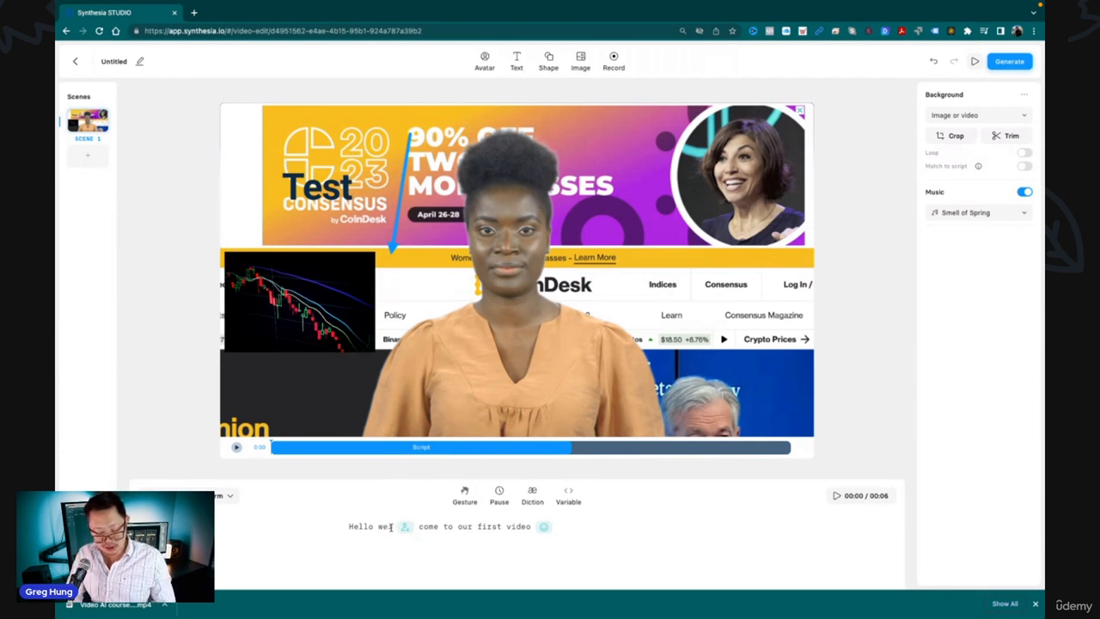
click(391, 527)
text(come)
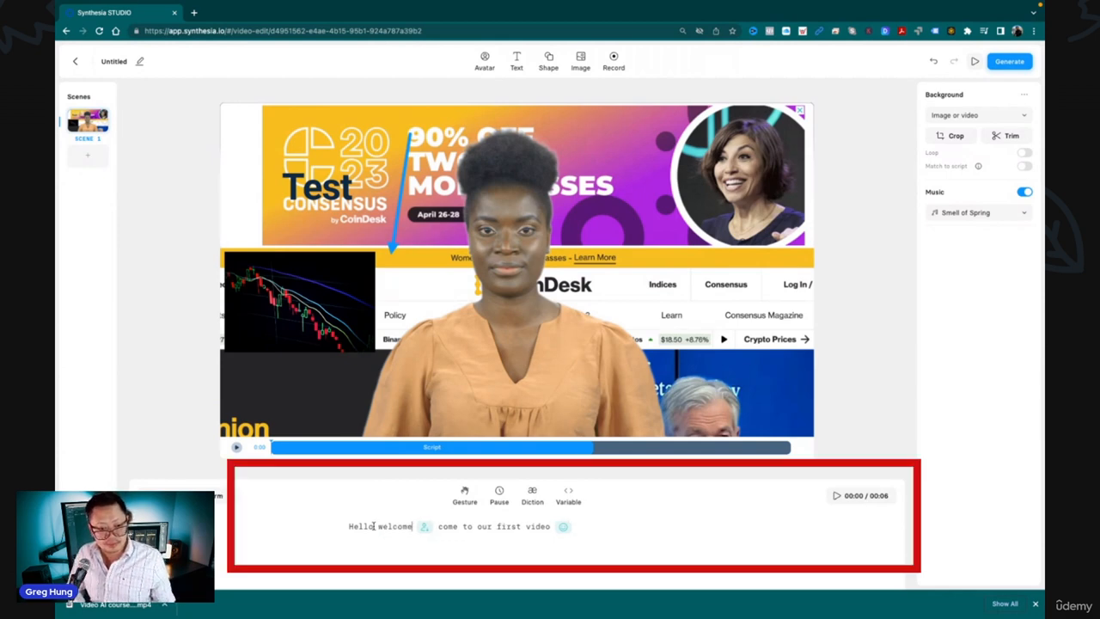
Insert a Nod gesture after "Hello" in the script and change the gesture following "welcome" to Wink.
click(375, 526)
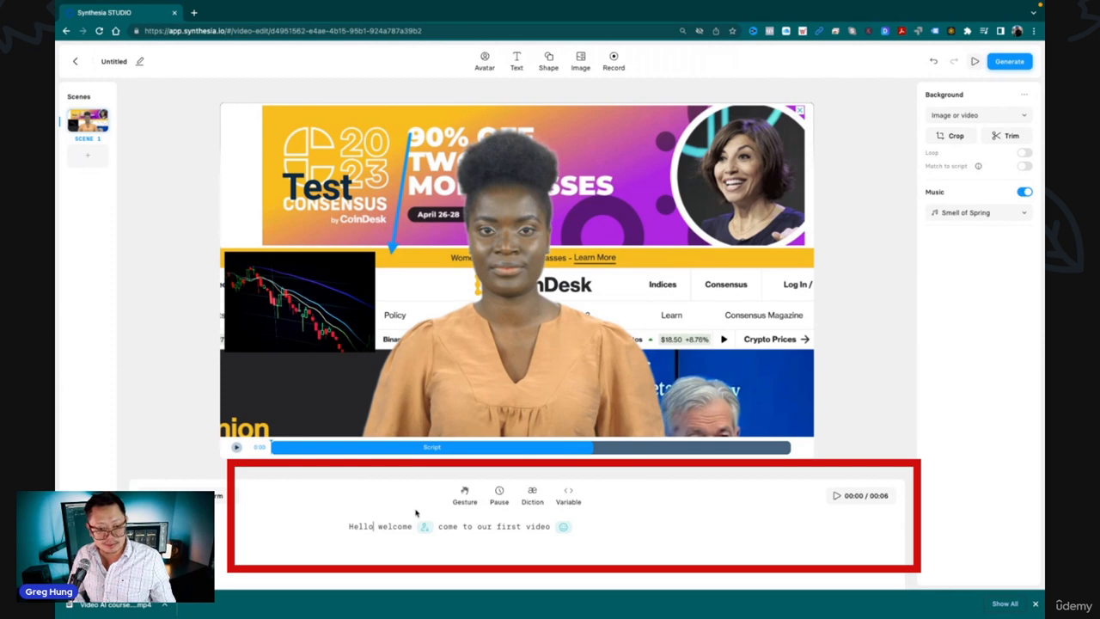
click(463, 499)
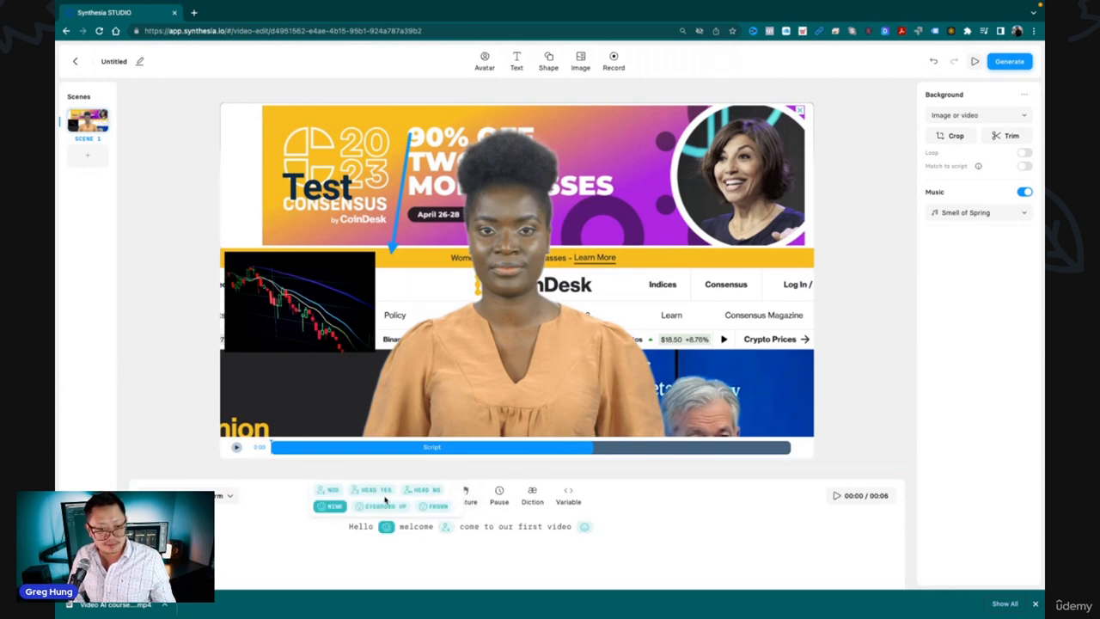
click(327, 496)
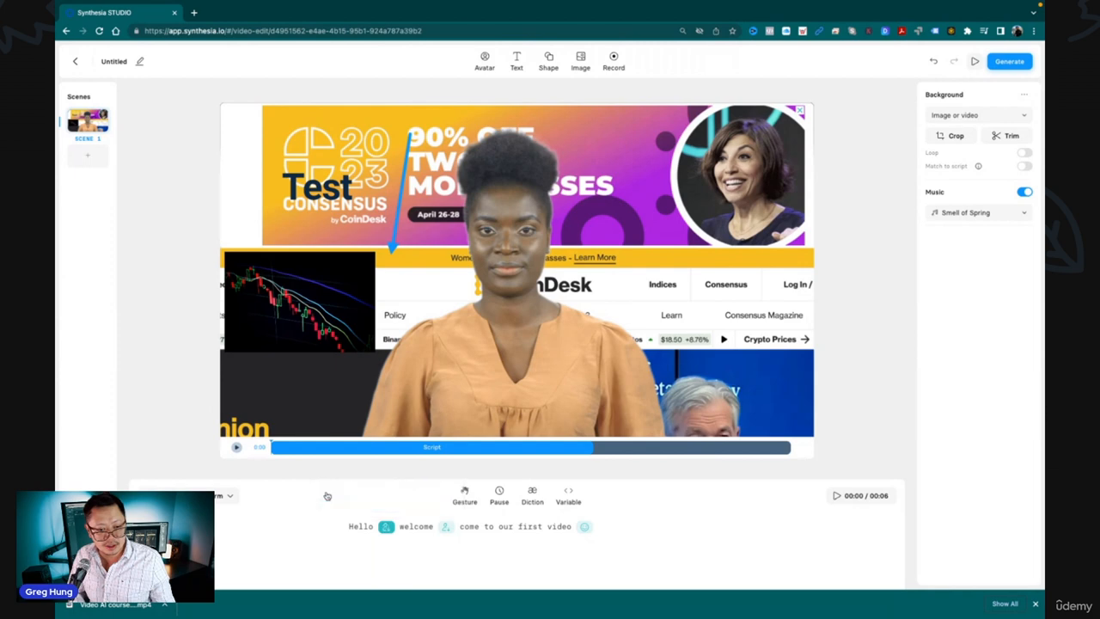
click(447, 531)
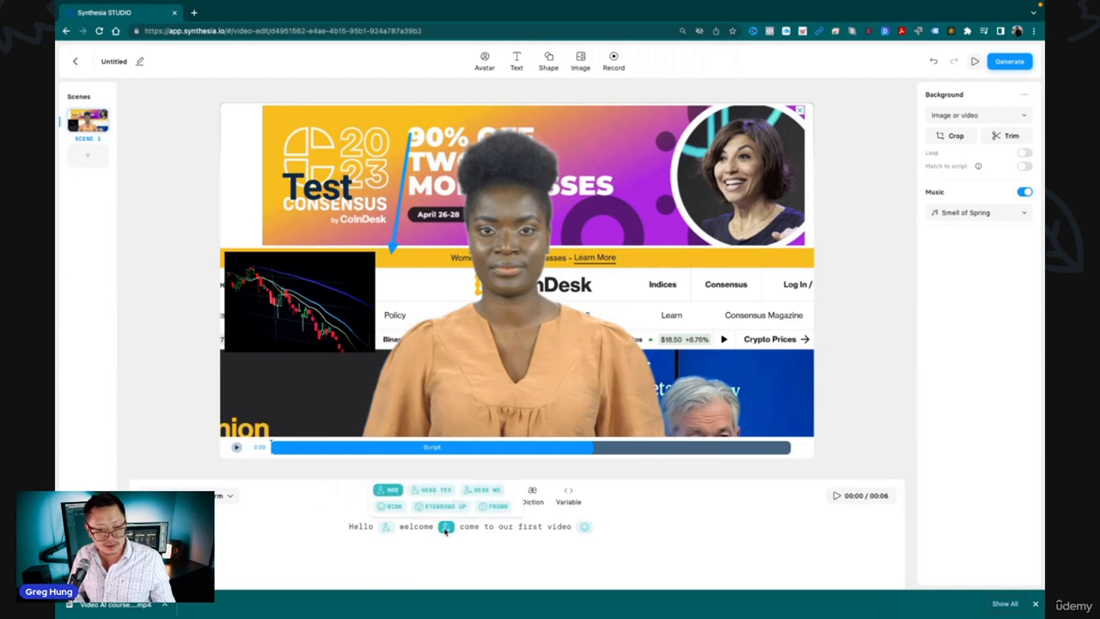
click(392, 507)
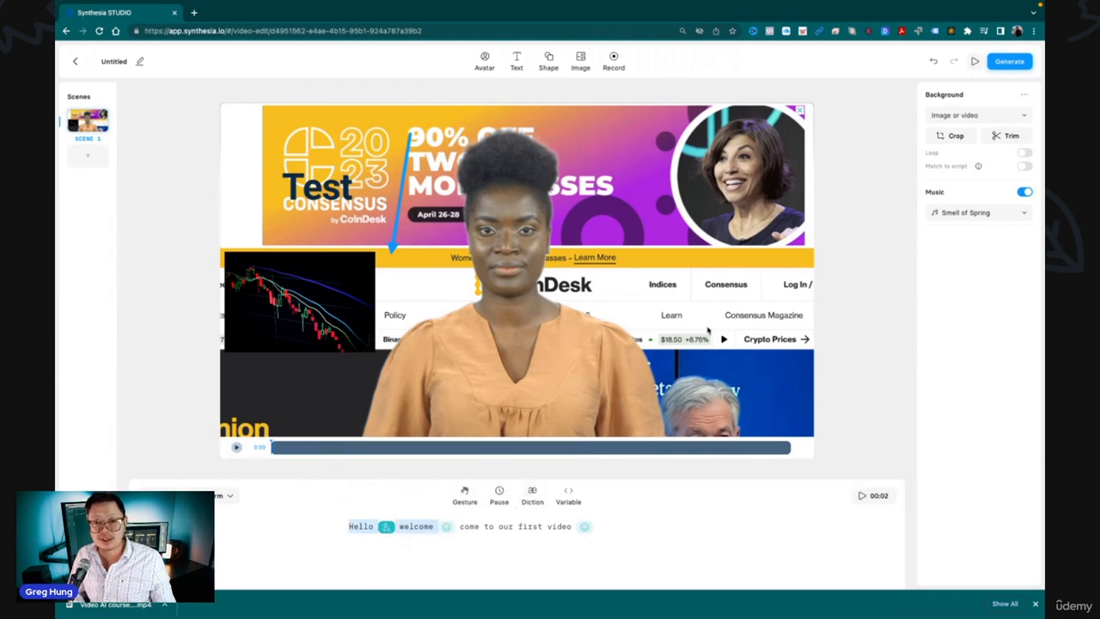
click(474, 522)
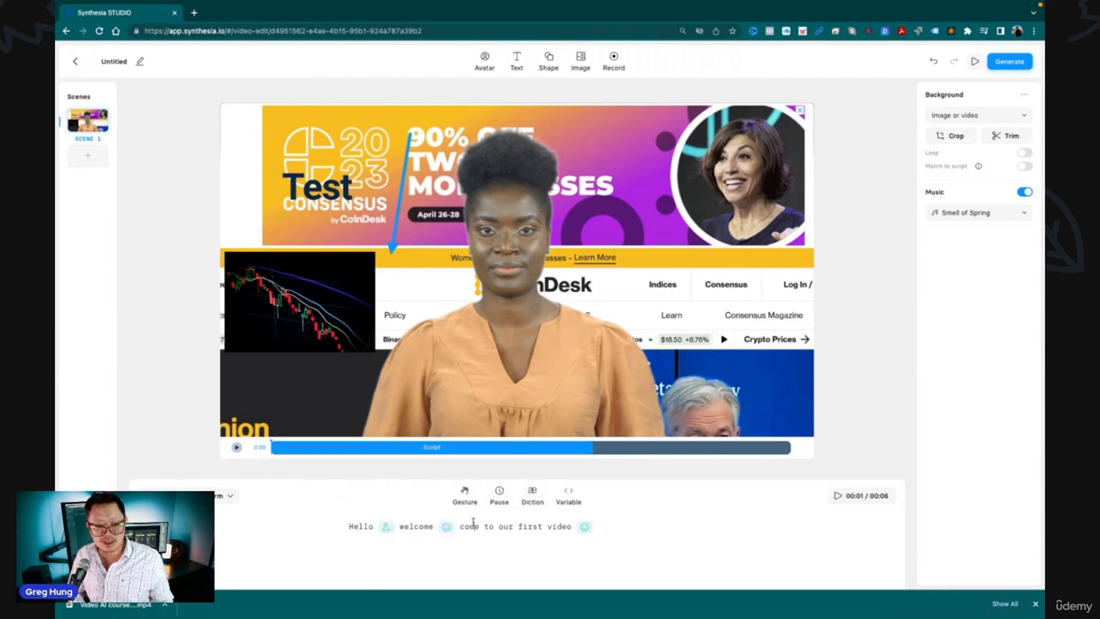
Insert a 1-second pause in the script between "Hello" and the Nod gesture.
click(378, 526)
click(498, 493)
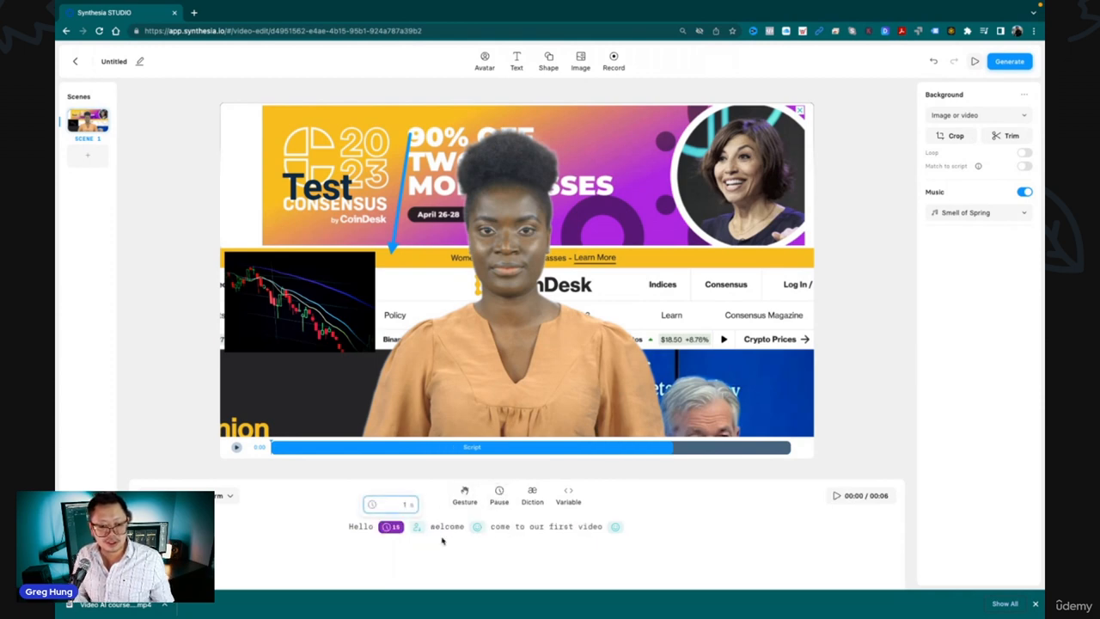
click(660, 522)
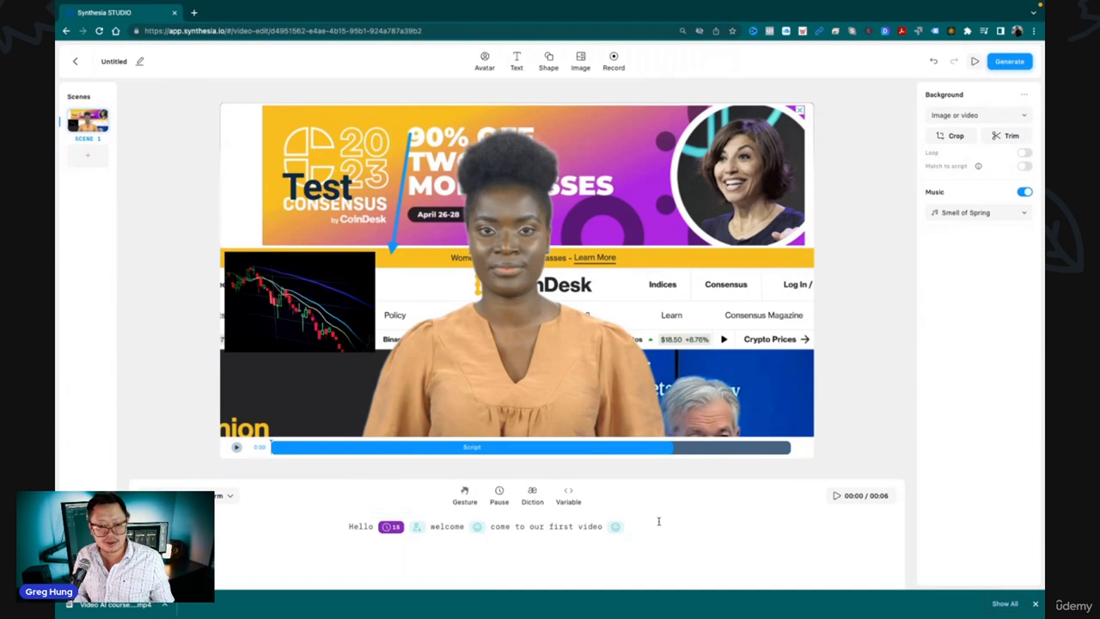
click(652, 518)
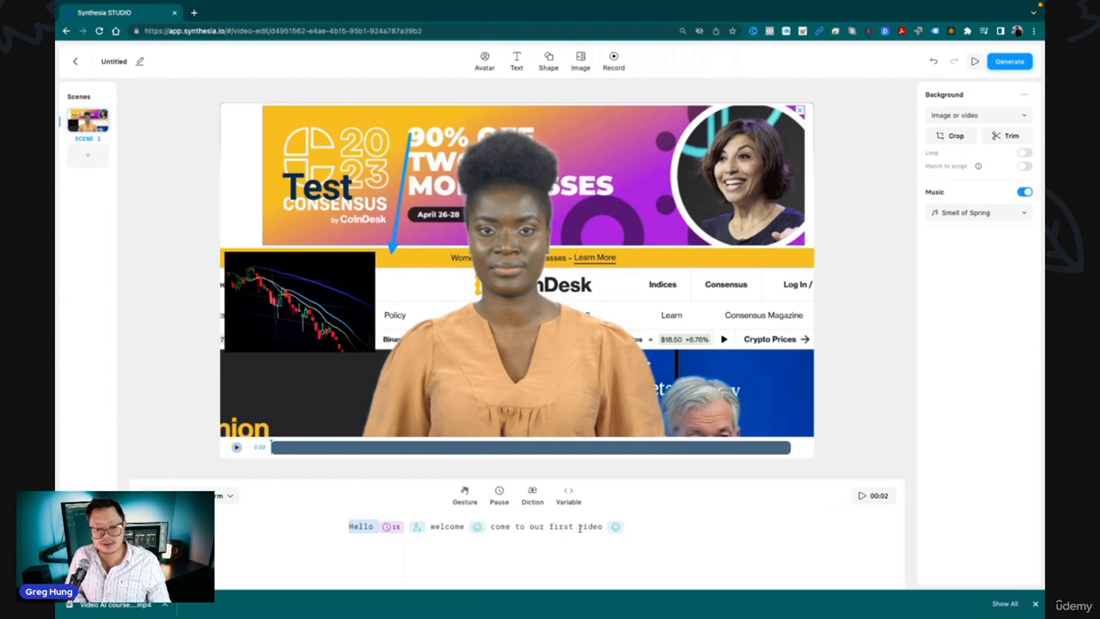
Add the word "tesla" after "video" in the script, before the closing gesture.
click(603, 526)
text(El)
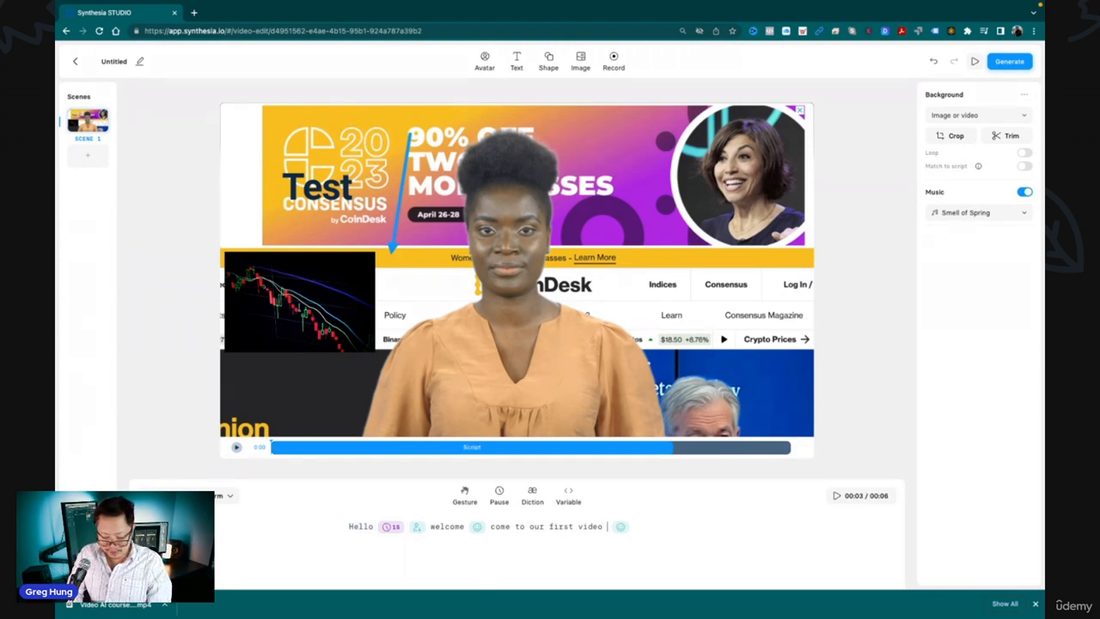
key(BackSpace)
key(BackSpace)
key(BackSpace)
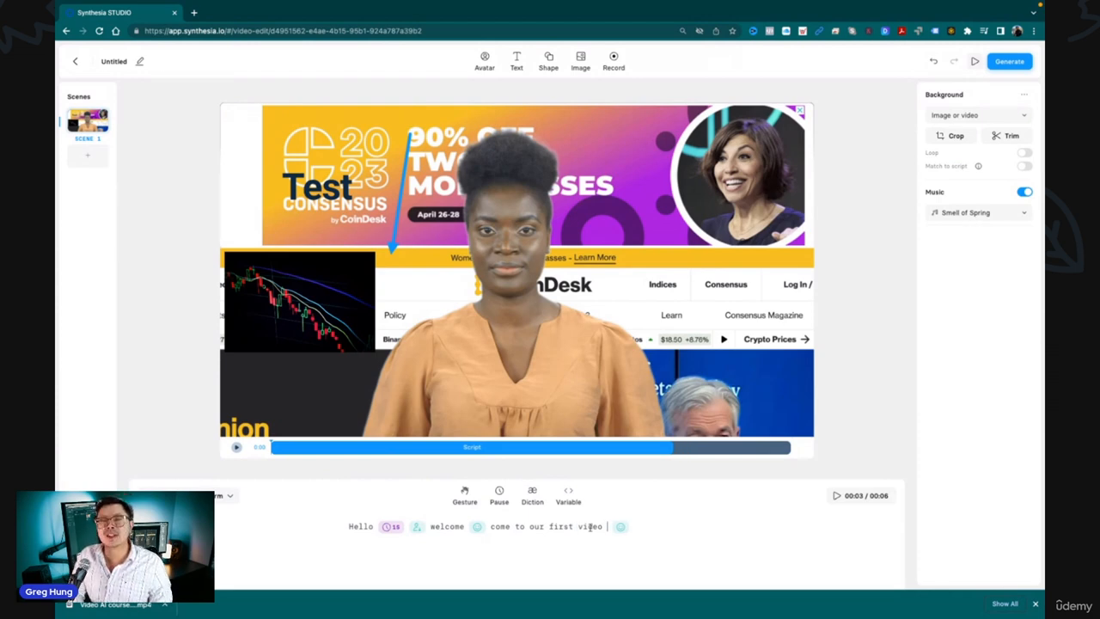
text(tesla)
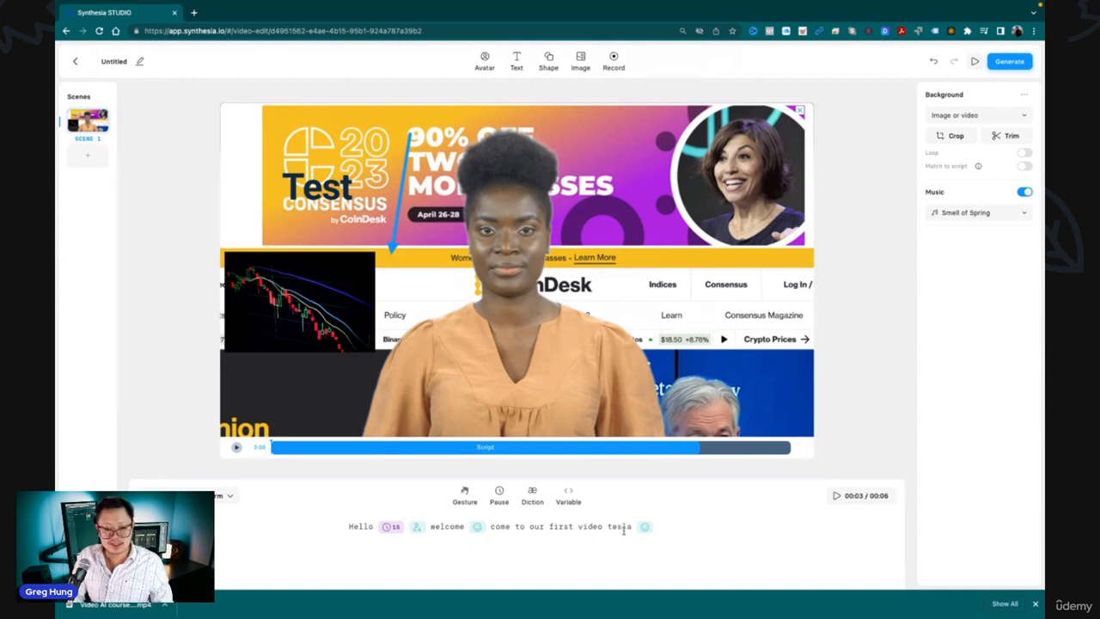
Apply Diction to the word "tesla" in the script to open its pronunciation entry, and leave it empty.
double_click(623, 528)
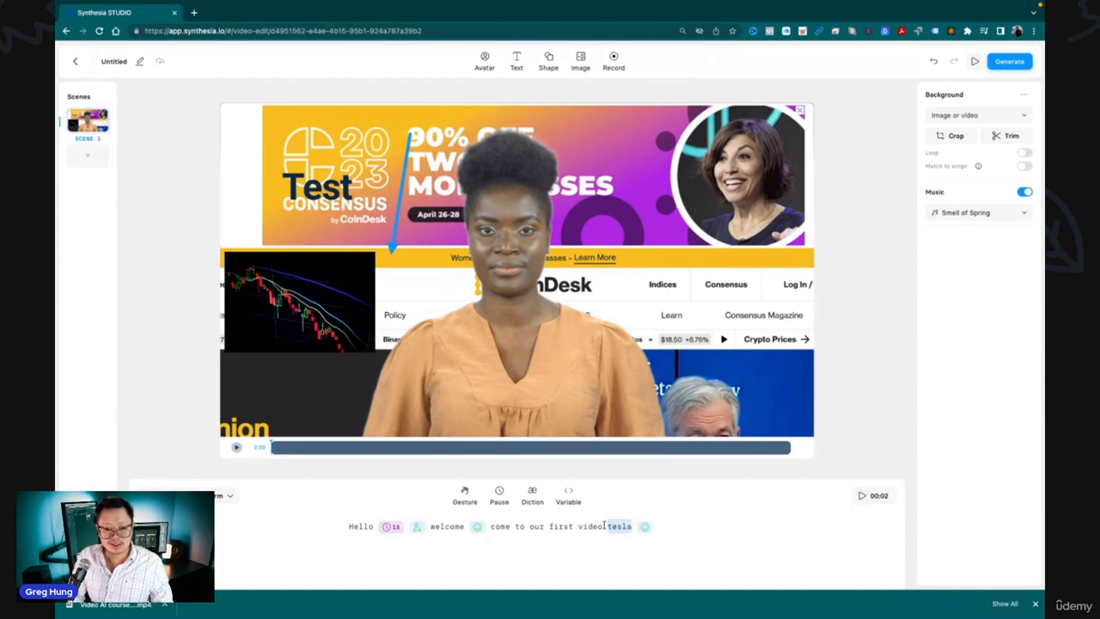
click(533, 498)
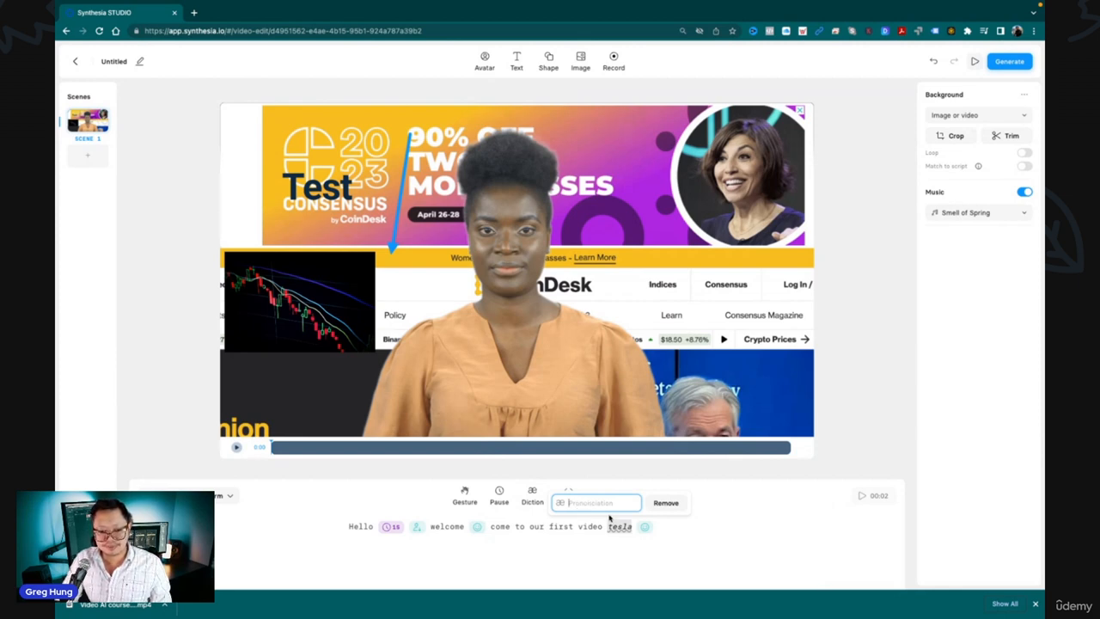
click(713, 514)
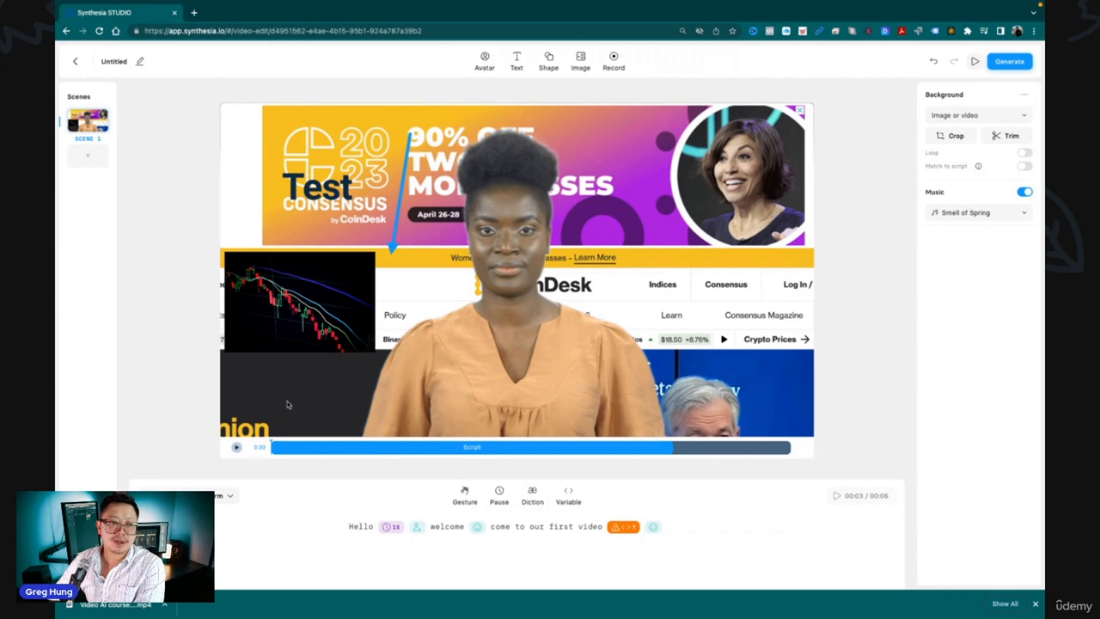
Replace the project's title "Untitled" with "Video".
click(129, 62)
text(Video)
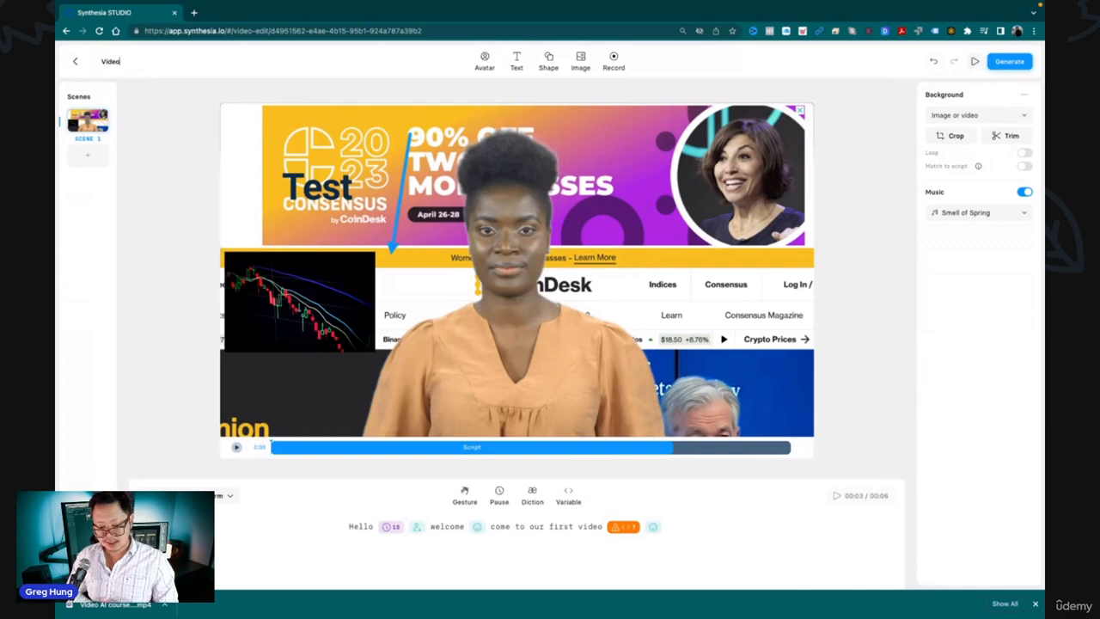